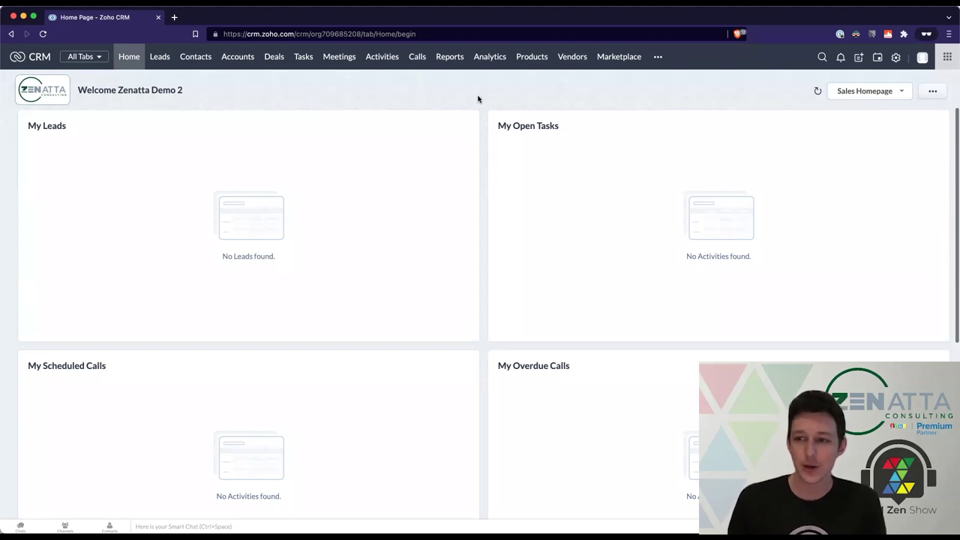
Step: Open the Deals module, browse its records and view the Commercial Press deal
left_click(276, 58)
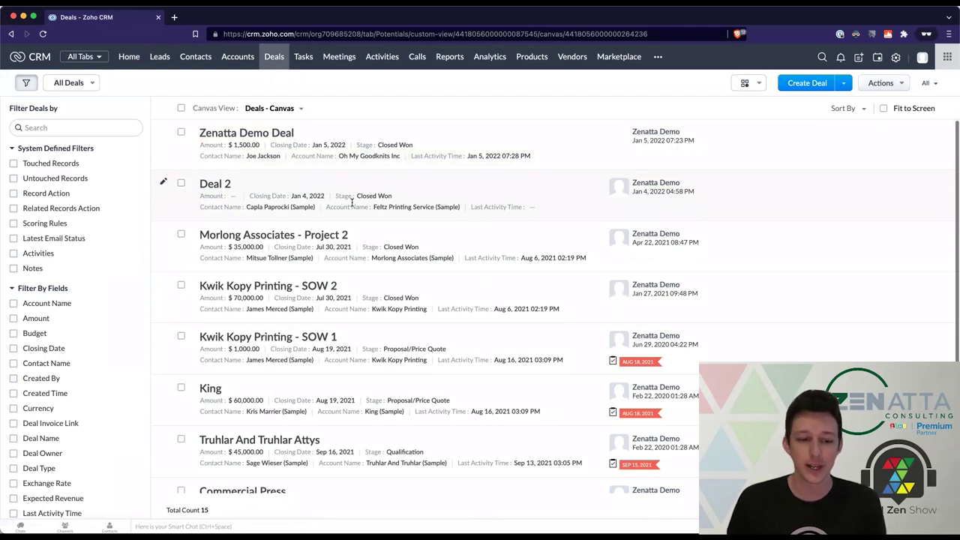
scroll(343, 465, "down", 3)
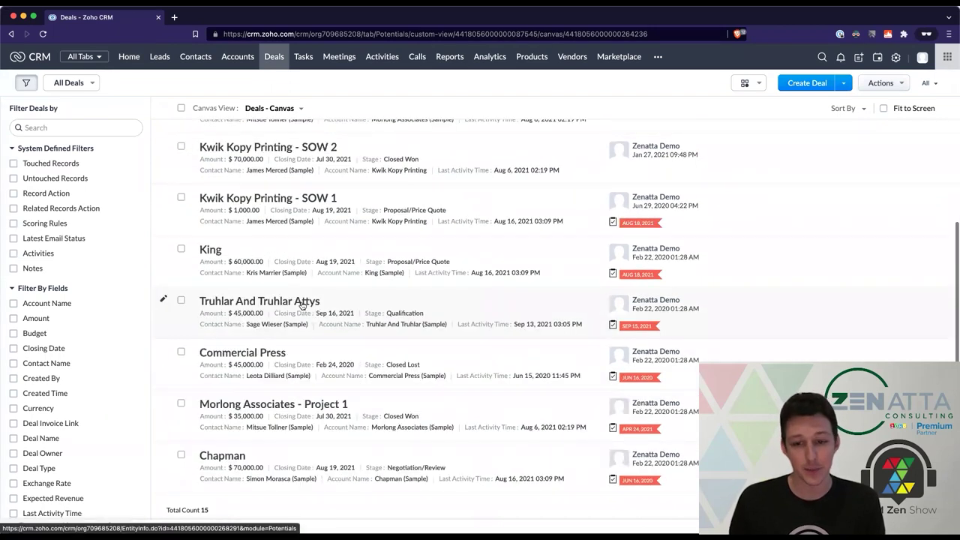
scroll(259, 349, "up", 3)
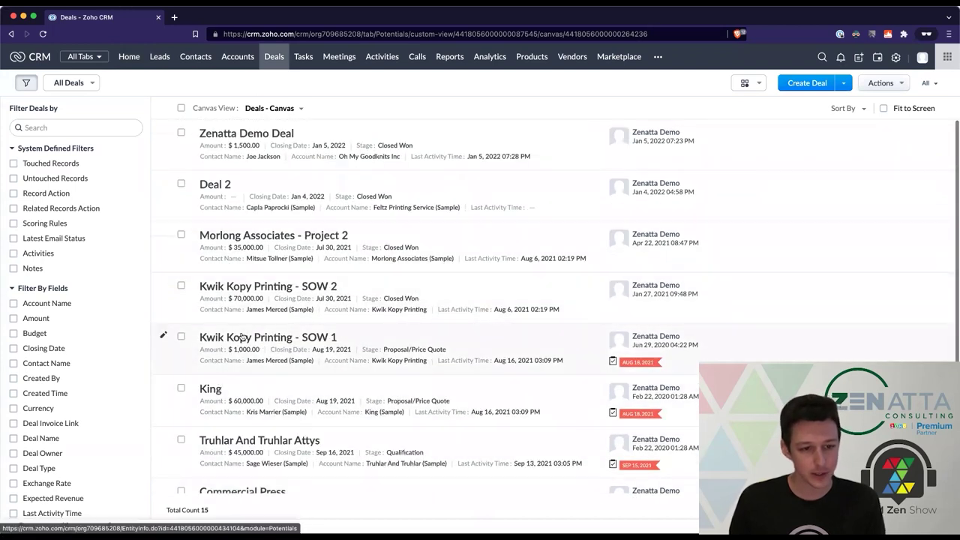
scroll(251, 287, "down", 2)
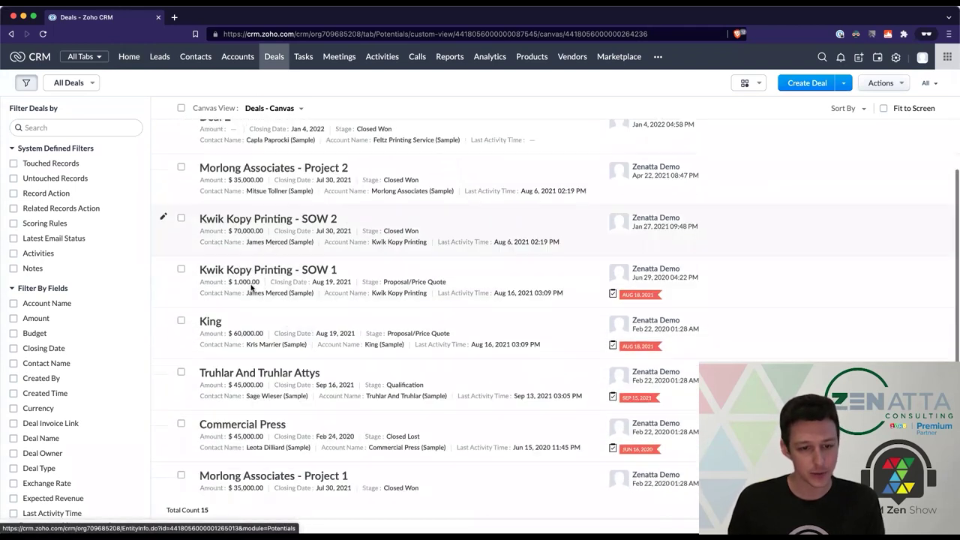
scroll(251, 287, "down", 2)
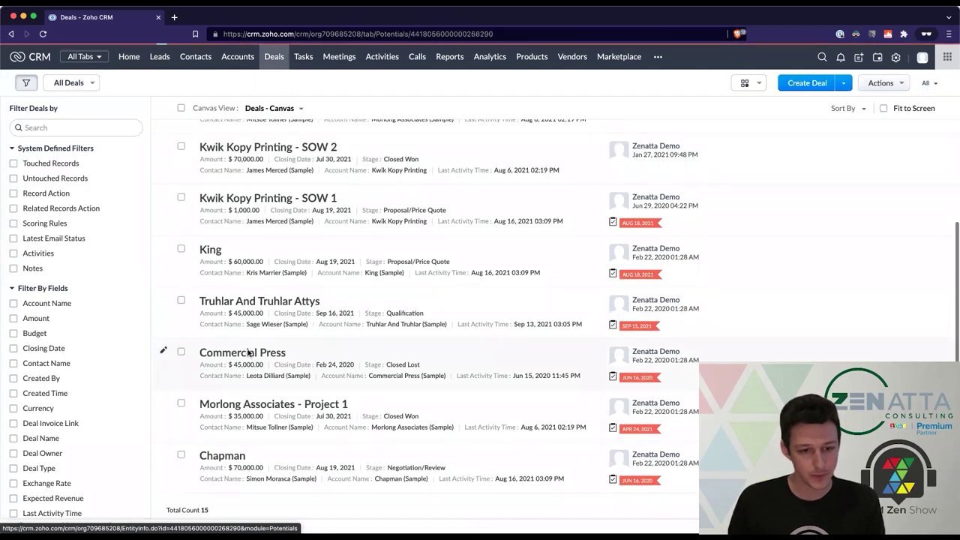
left_click(250, 352)
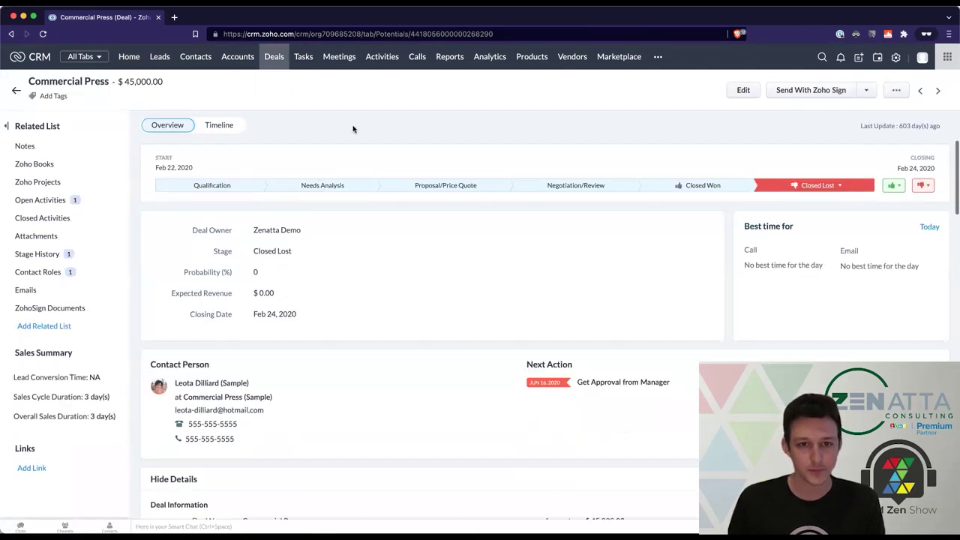
Step: Return to the deals list and open the Feltz Printing Service deal from the second page
left_click(16, 90)
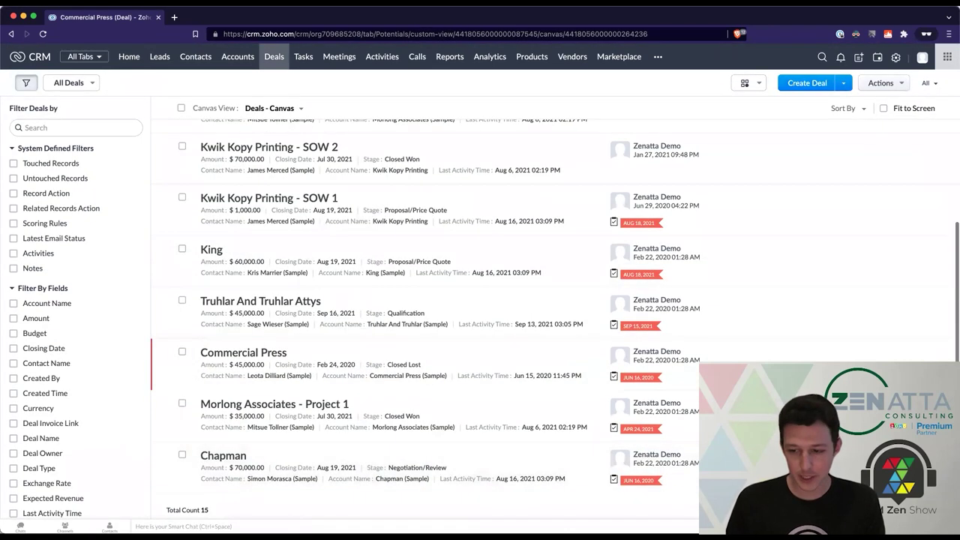
scroll(358, 352, "down", 3)
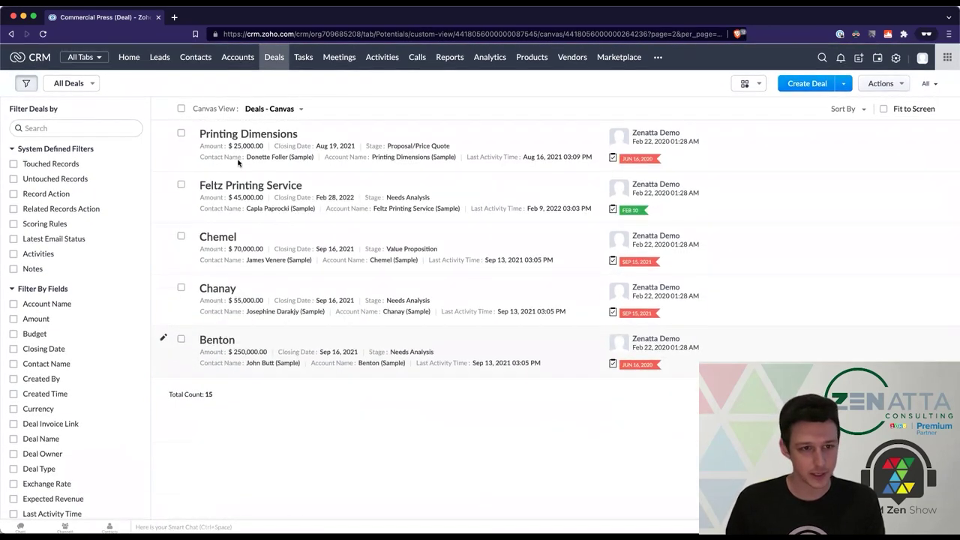
left_click(240, 189)
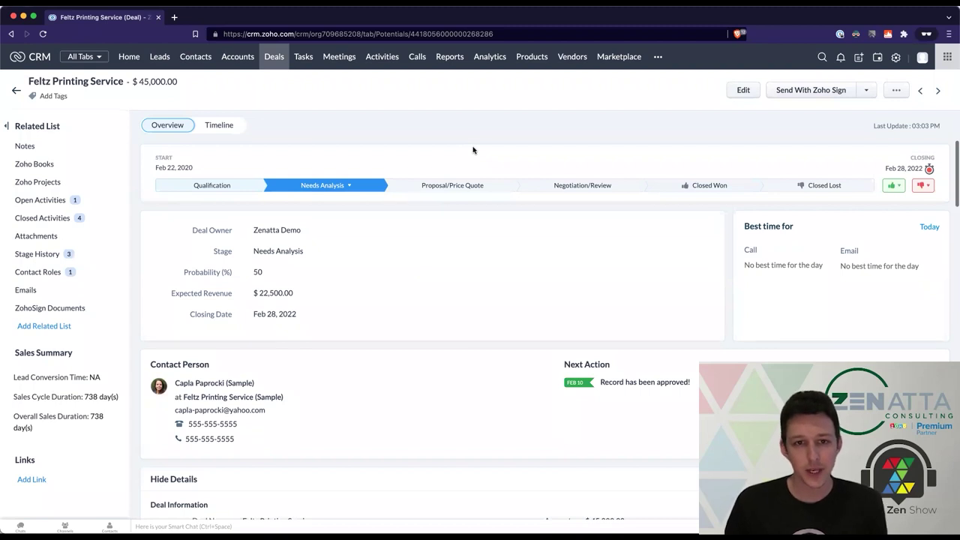
Step: Examine the deal's overview and Deal Information section, including the account name, contact name and amount fields
scroll(472, 150, "down", 1)
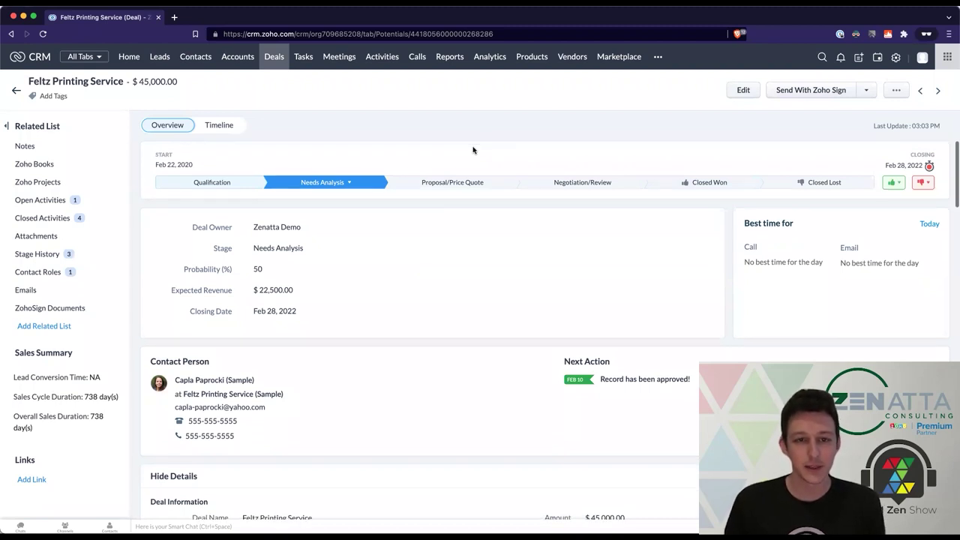
scroll(458, 303, "down", 2)
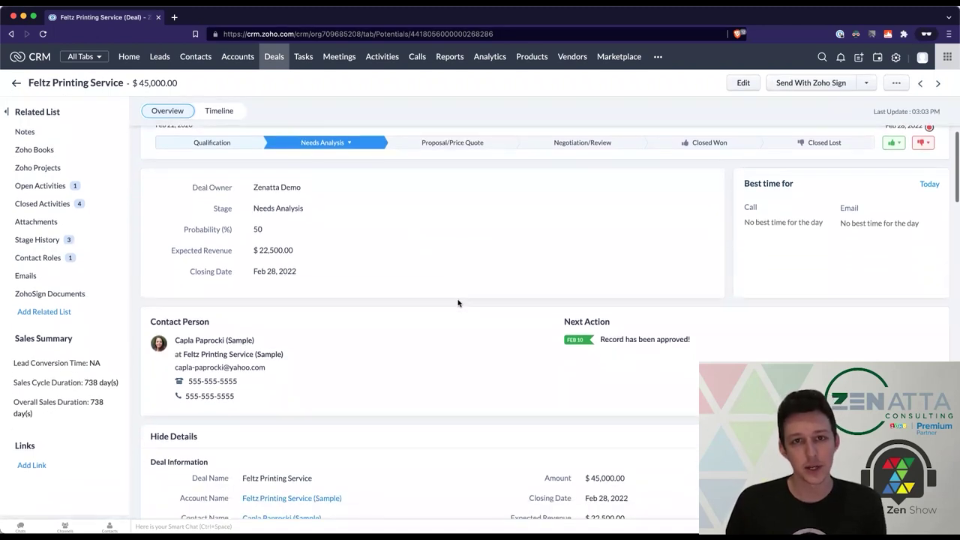
scroll(458, 303, "down", 3)
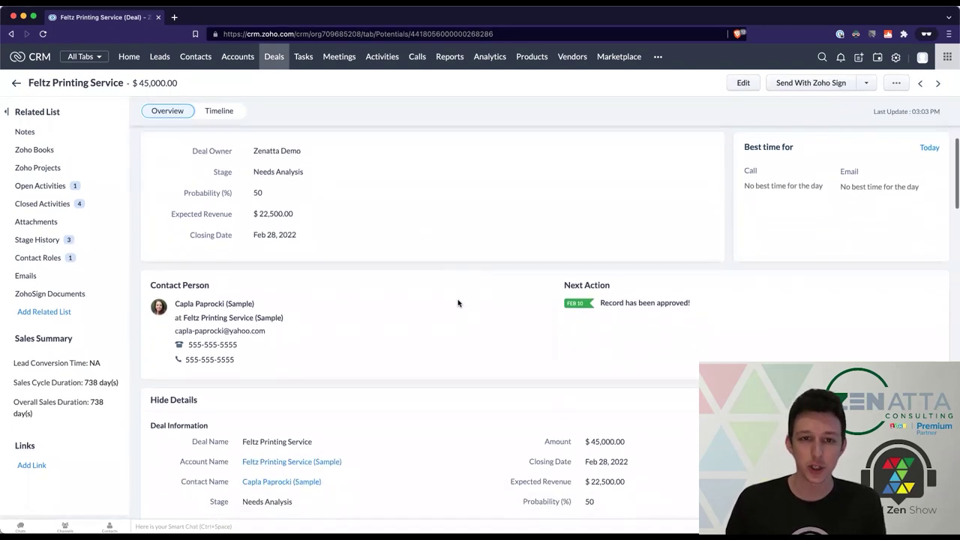
scroll(458, 303, "down", 2)
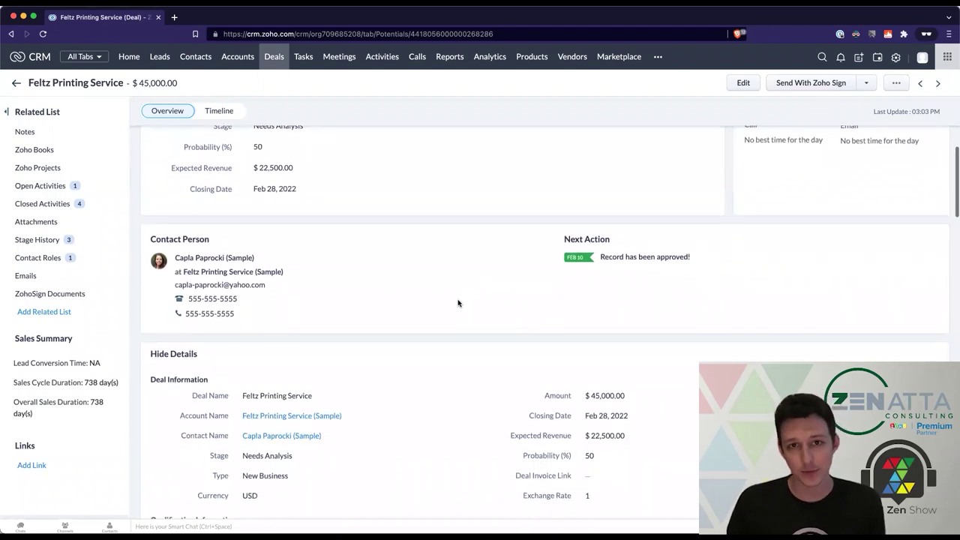
scroll(458, 303, "down", 6)
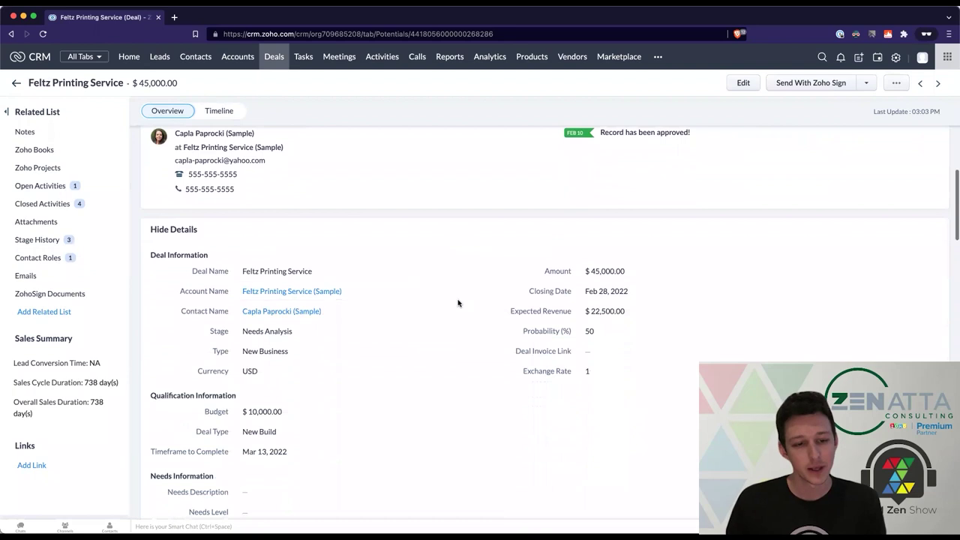
scroll(399, 293, "down", 5)
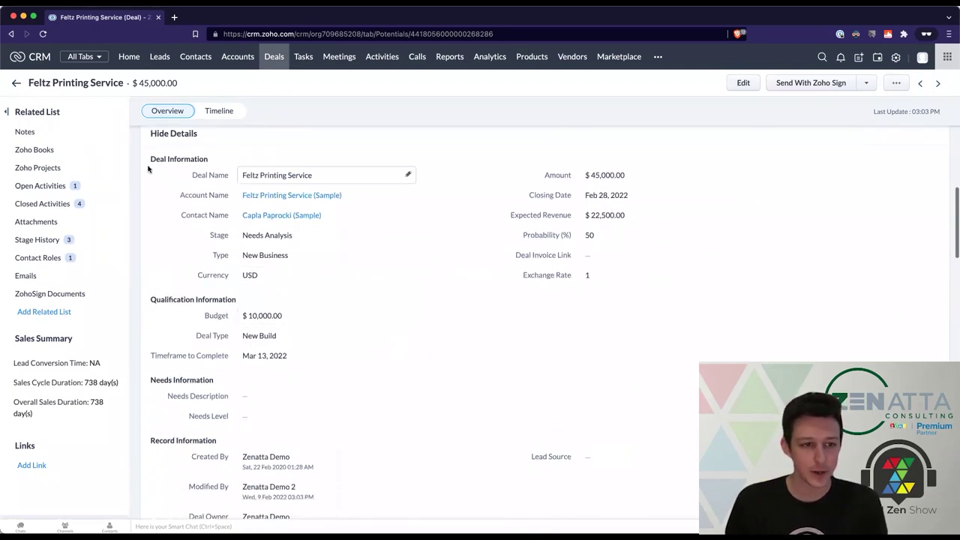
left_click_drag(178, 195, 318, 194)
left_click_drag(174, 215, 315, 217)
left_click(183, 214)
scroll(226, 219, "down", 1)
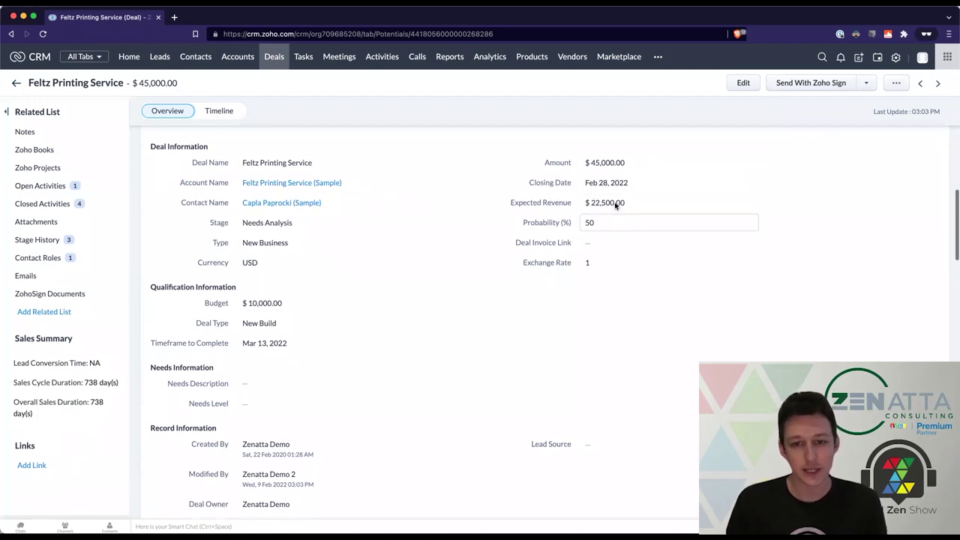
scroll(480, 202, "up", 1)
scroll(480, 203, "down", 5)
scroll(420, 238, "up", 3)
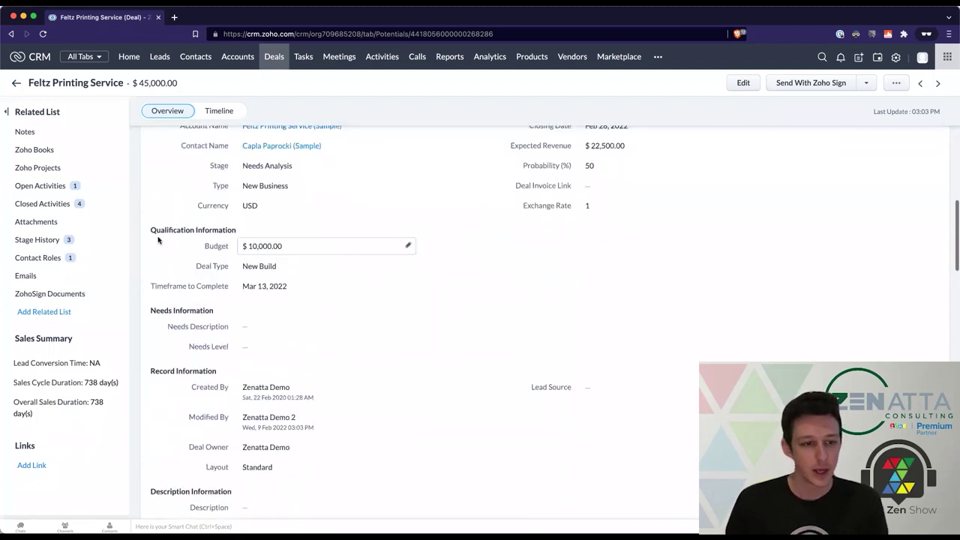
Step: Examine the Qualification Information and Needs Information fields of the Feltz Printing Service deal
left_click_drag(150, 232, 262, 293)
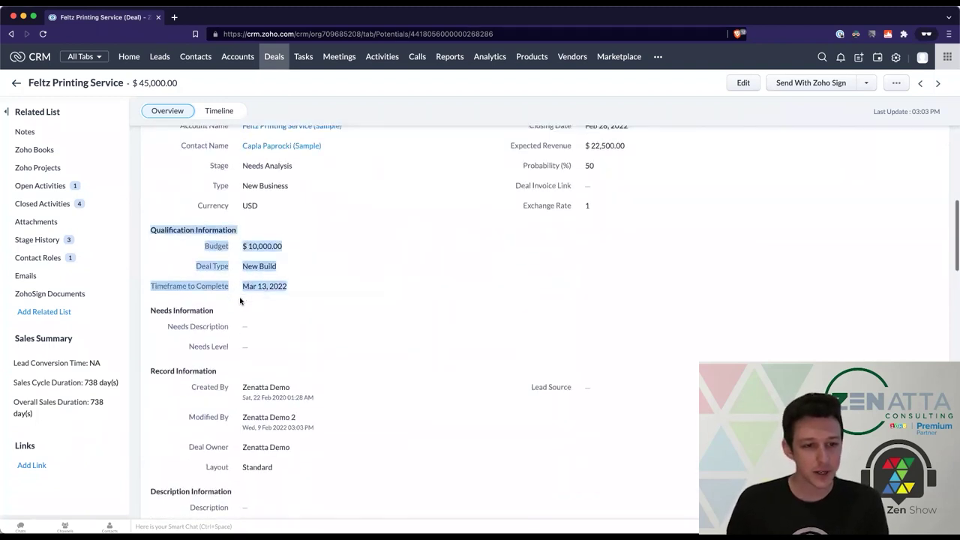
left_click(219, 302)
left_click_drag(149, 307, 243, 350)
left_click(246, 328)
scroll(248, 330, "up", 4)
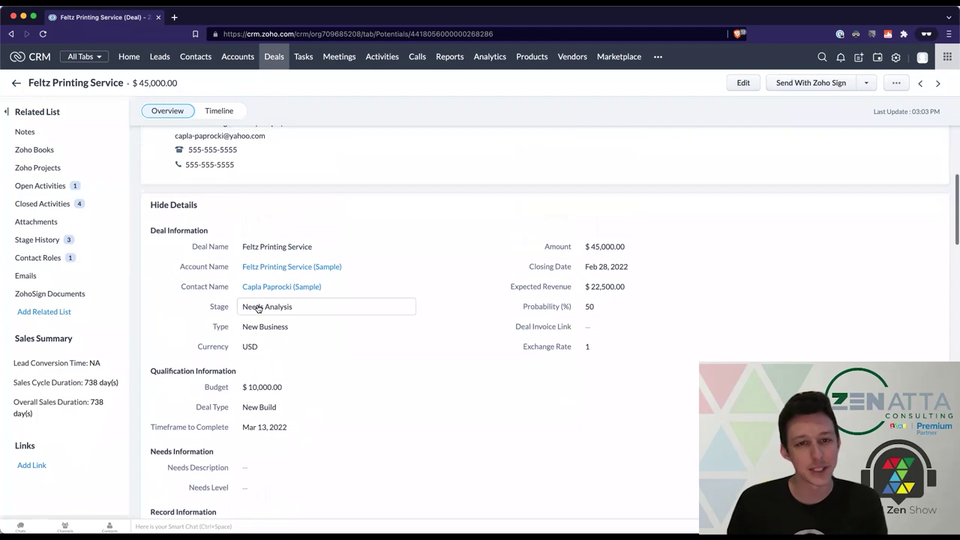
Step: Open the CRM setup's mail merge templates in a new browser tab and briefly preview Example Contract.docx
left_click(896, 59, "super")
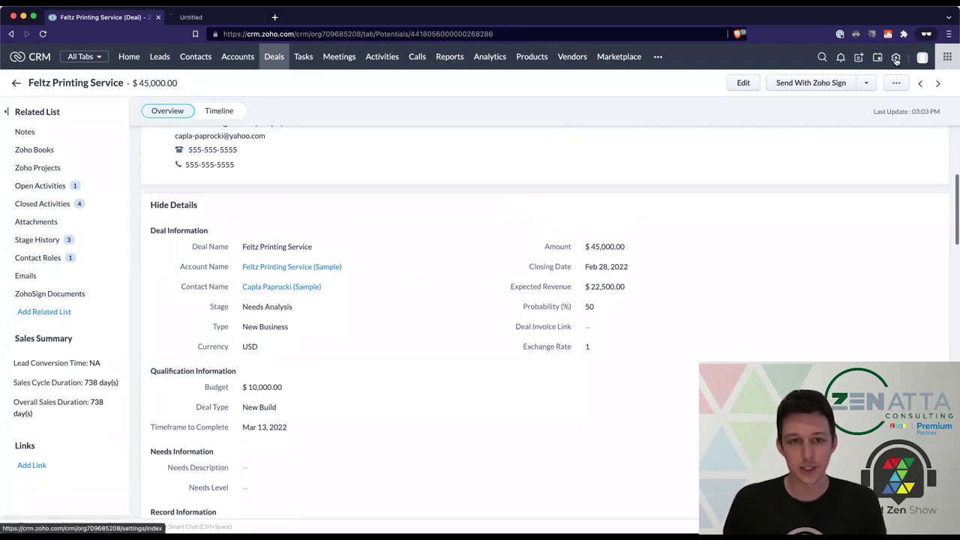
left_click(228, 17)
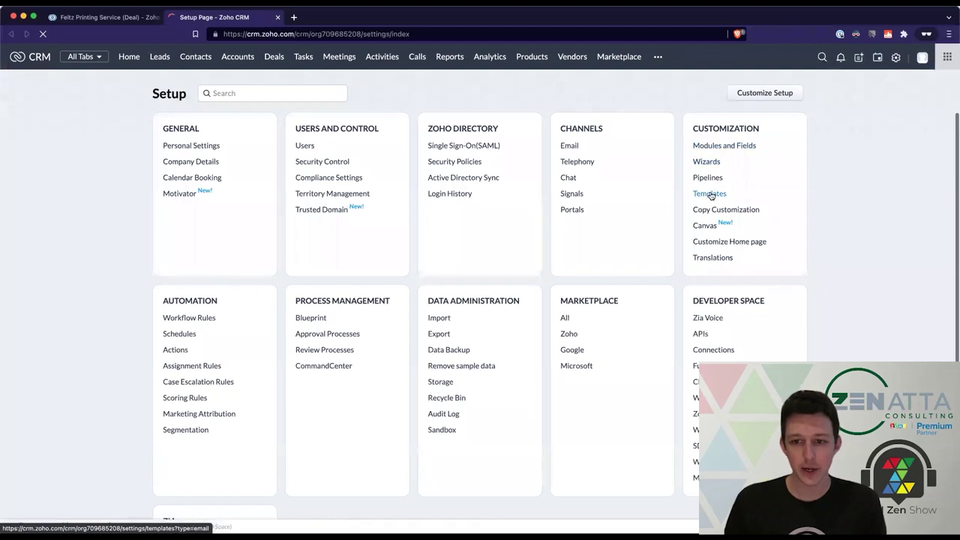
left_click(709, 193)
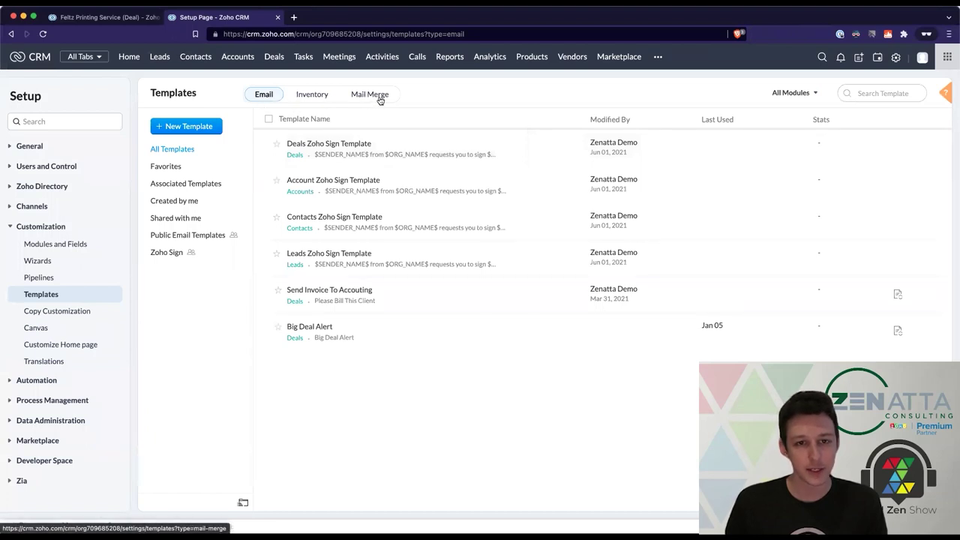
left_click(379, 100)
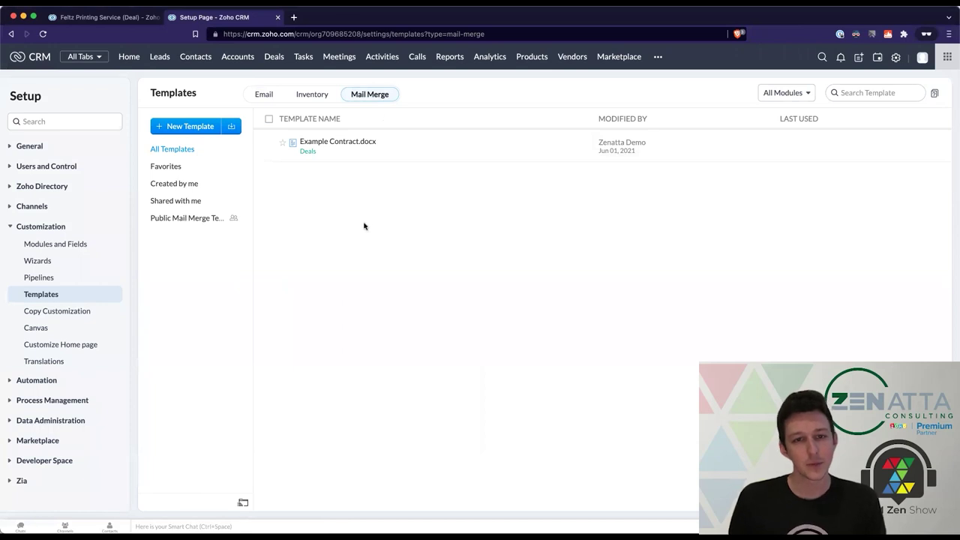
left_click(360, 152)
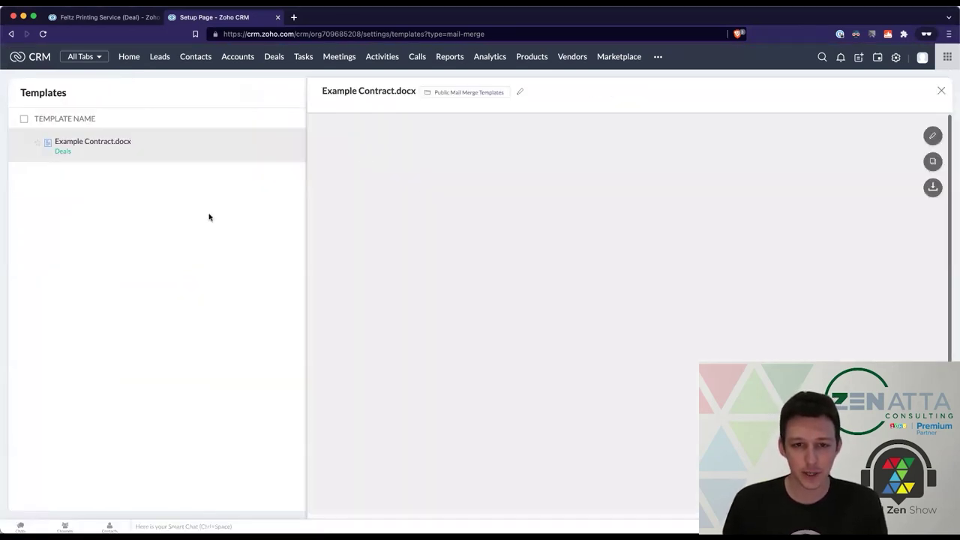
left_click(944, 90)
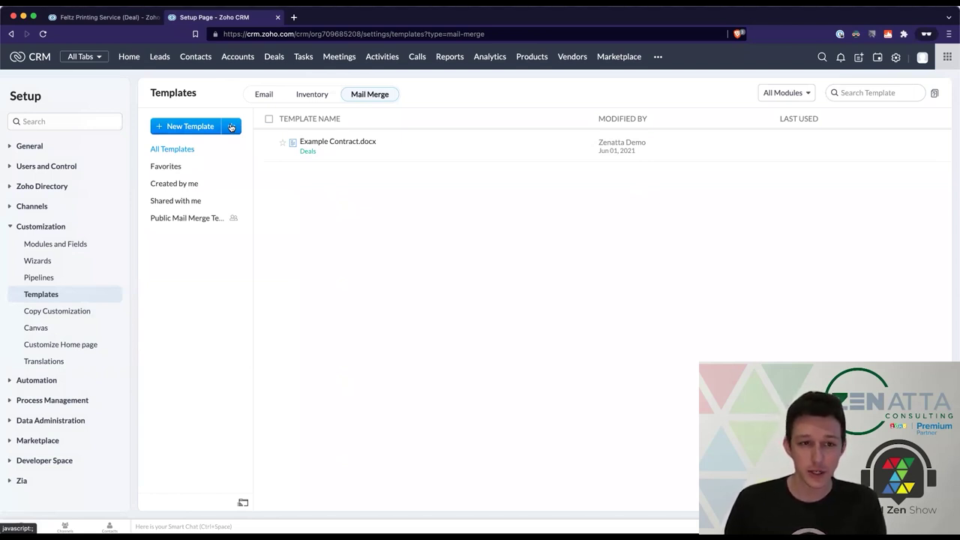
Step: Start a new mail merge template for the Deals module and name it Proposal Template
left_click(202, 131)
left_click(496, 87)
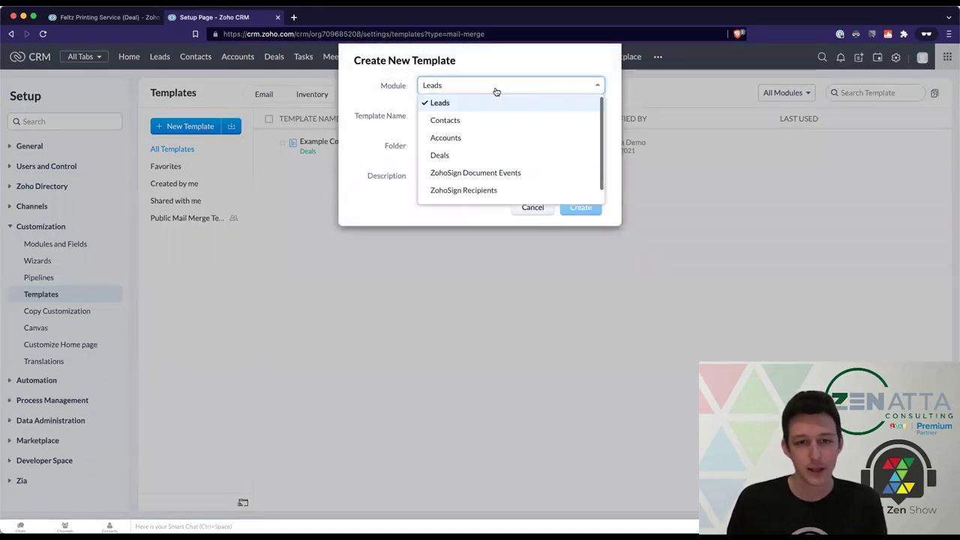
left_click(470, 154)
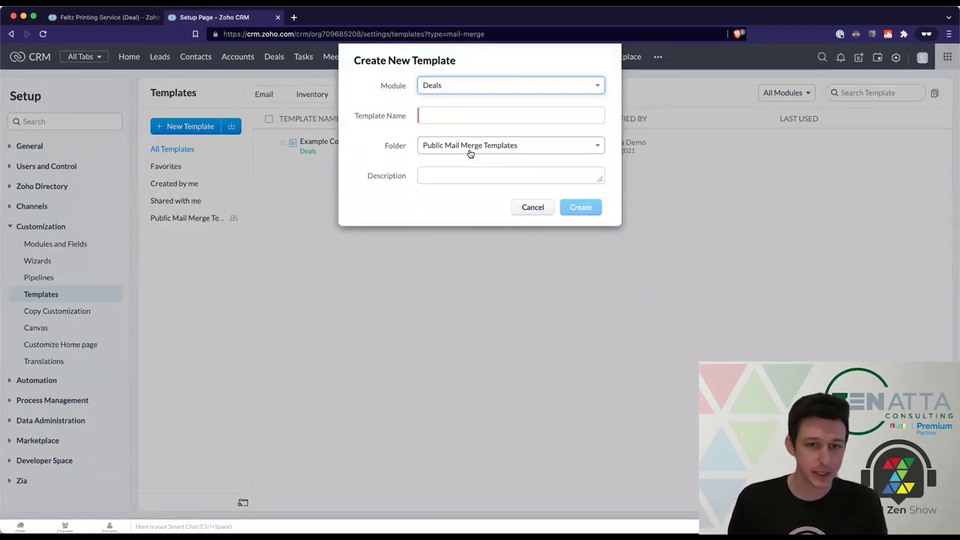
double_click(381, 85)
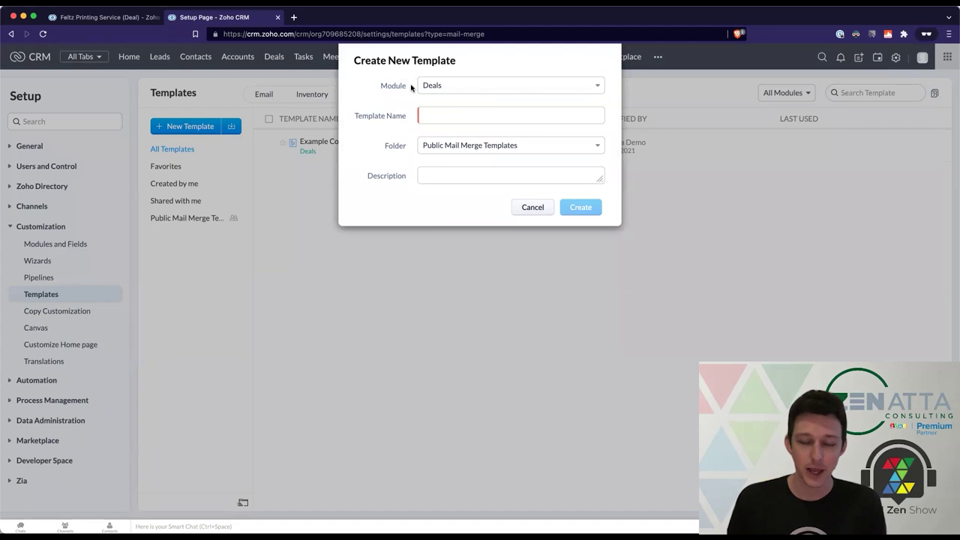
left_click(435, 113)
type("Proposal")
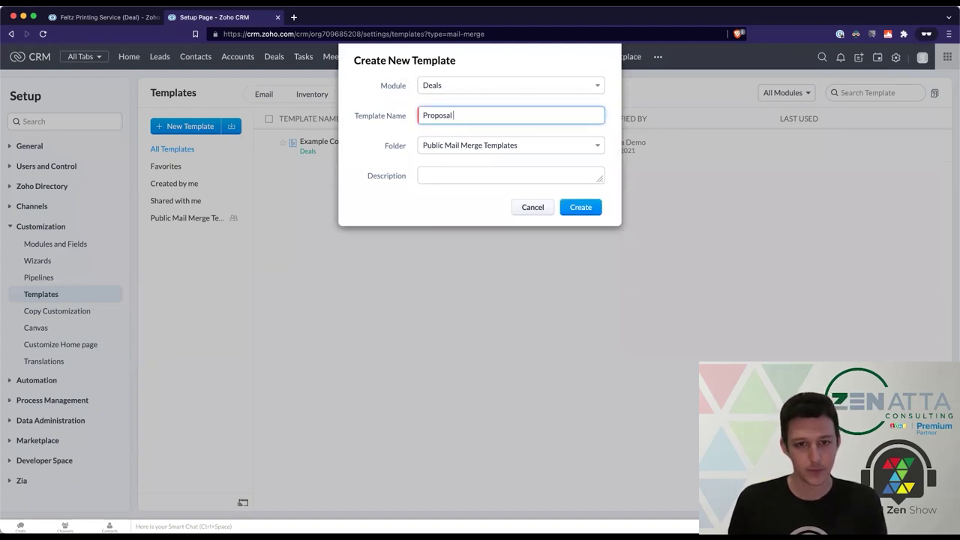
type(" Template")
Step: Add the description "Primary template for client engagements" and create the template
left_click(379, 153)
left_click_drag(355, 114, 439, 114)
left_click(455, 170)
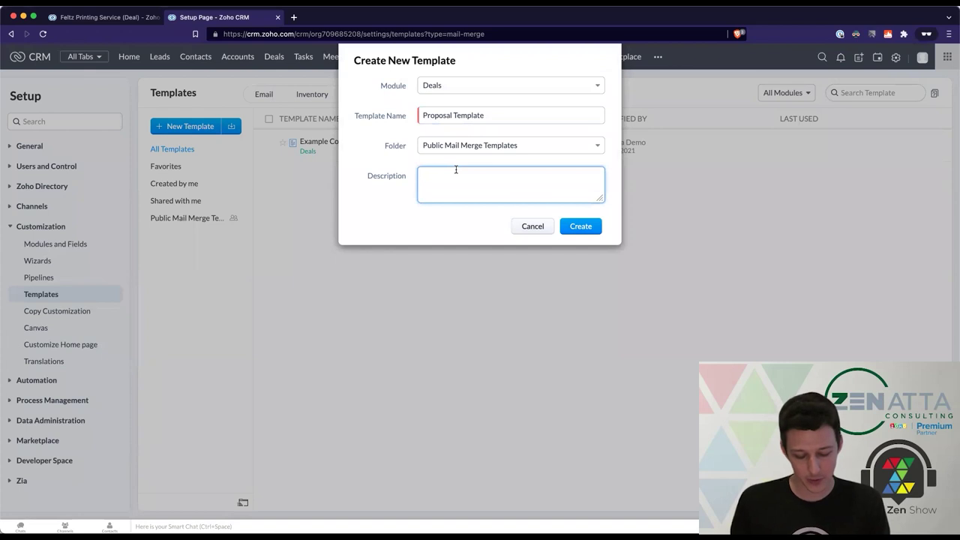
type("Primary template for client engagements")
left_click(579, 227)
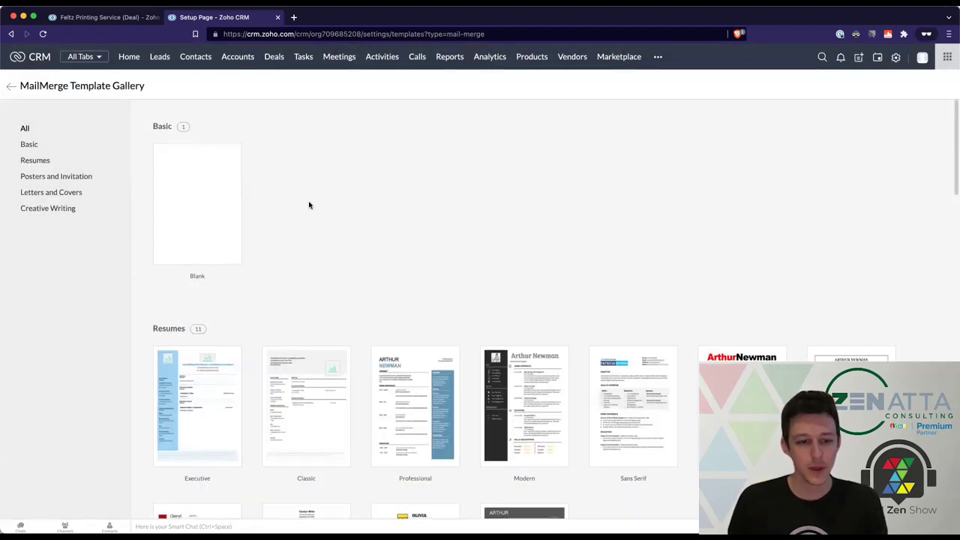
Step: Browse the mail merge template gallery, from the resume designs through the creative writing ones, and return to the Blank option
scroll(309, 204, "down", 5)
scroll(632, 326, "up", 3)
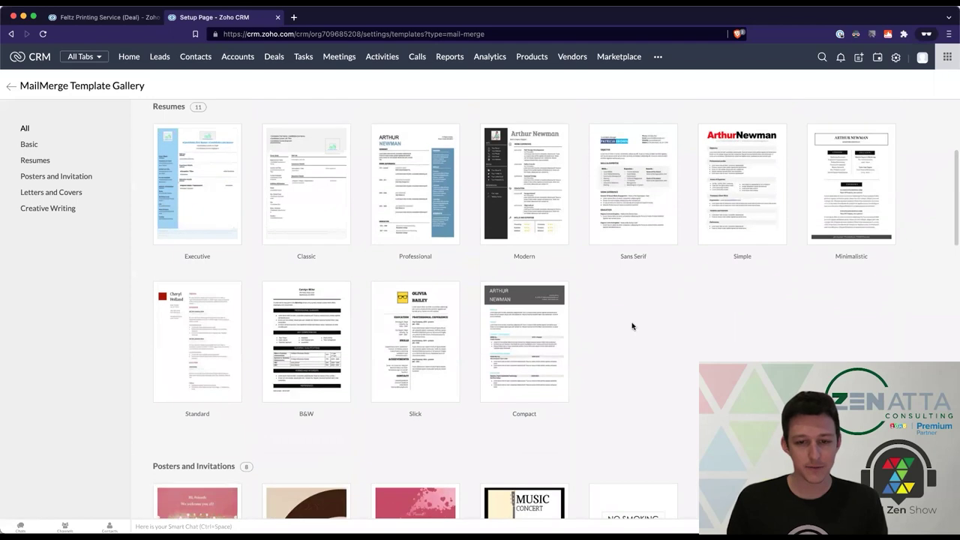
scroll(632, 326, "down", 7)
scroll(632, 324, "down", 10)
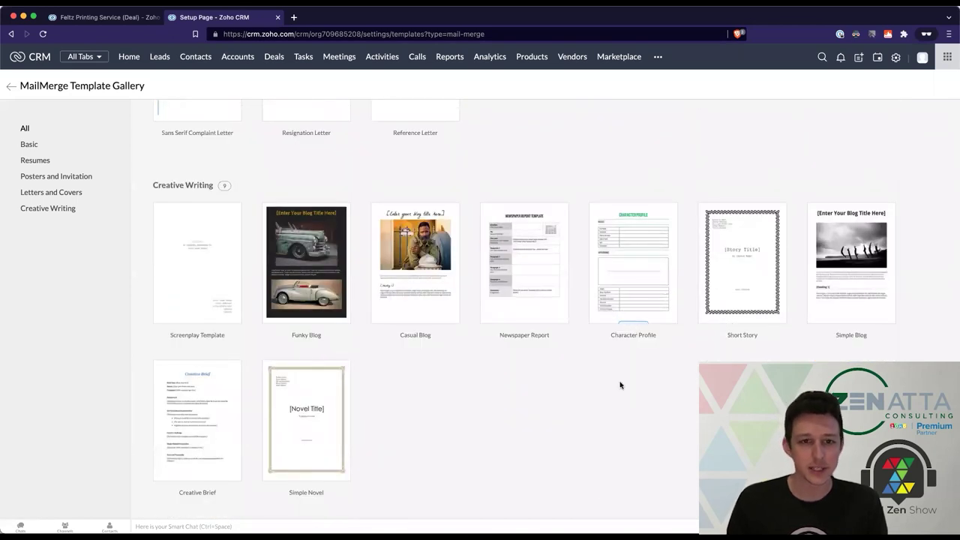
scroll(619, 386, "down", 1)
scroll(405, 363, "up", 4)
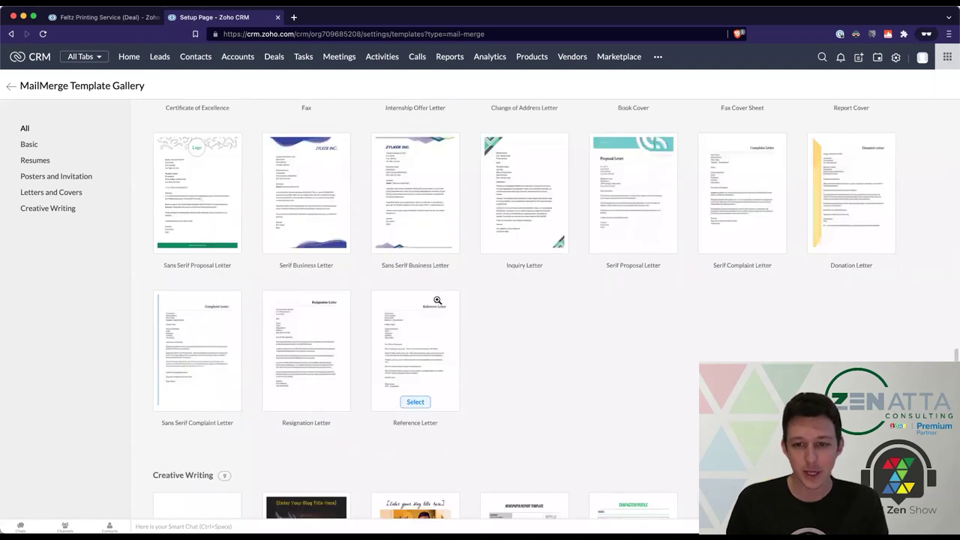
scroll(440, 293, "up", 14)
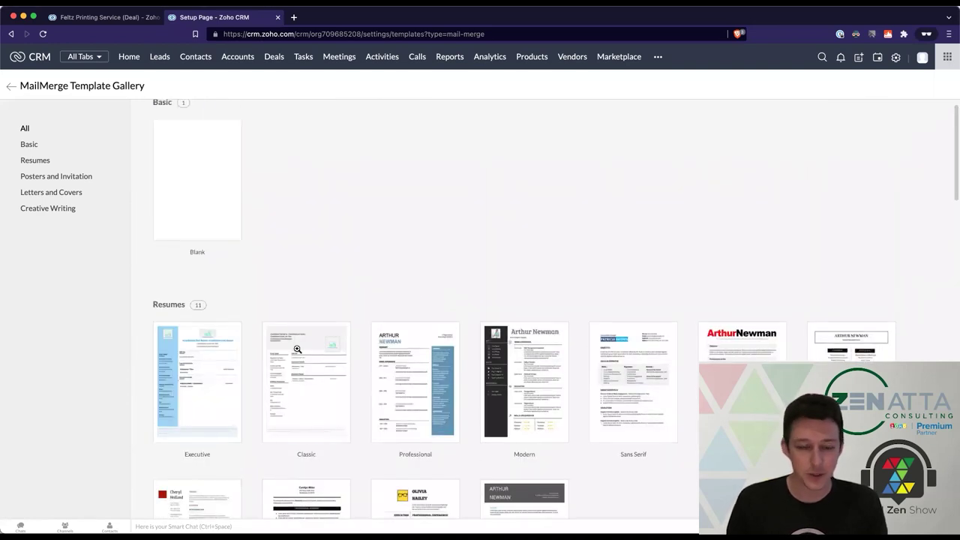
Step: Choose the Blank design for the proposal template and open it in Zoho Writer for editing
scroll(369, 278, "up", 1)
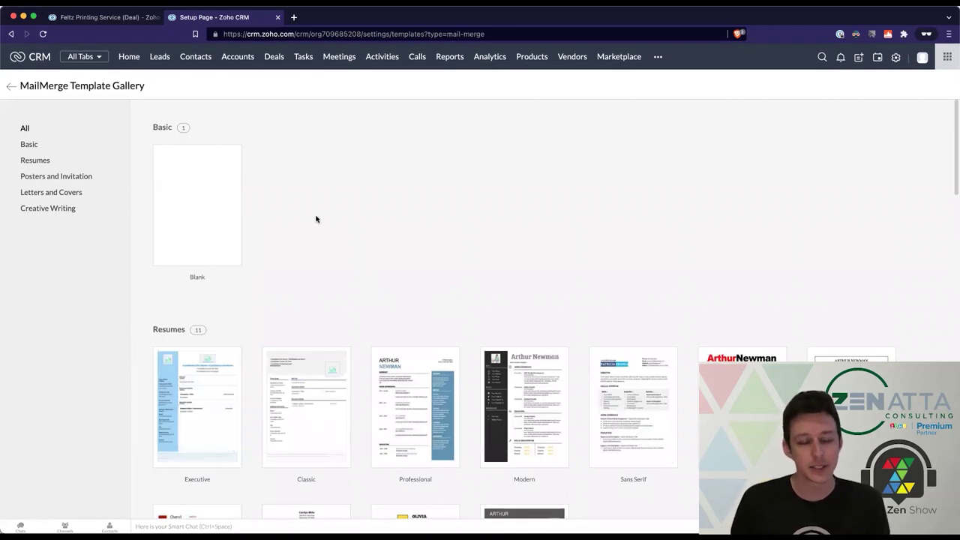
mouse_move(206, 167)
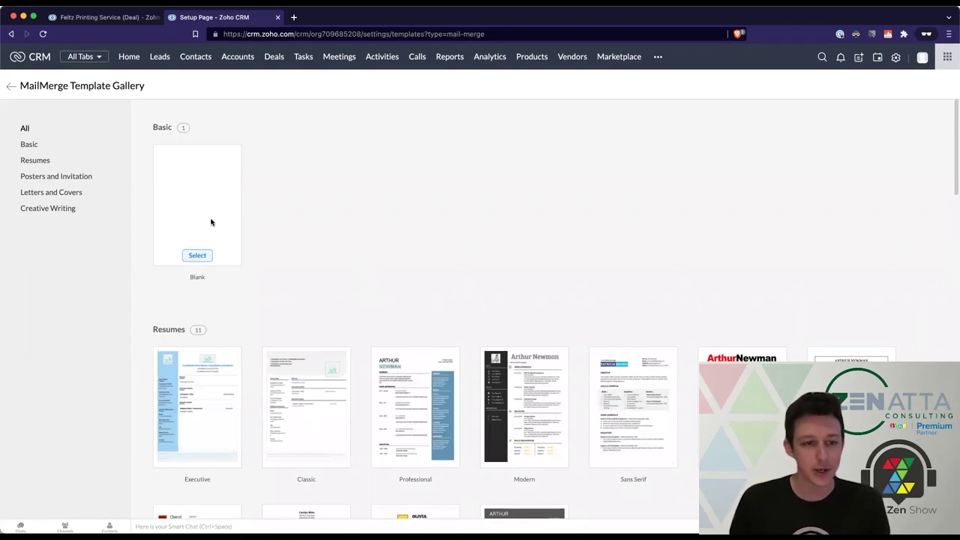
left_click(193, 255)
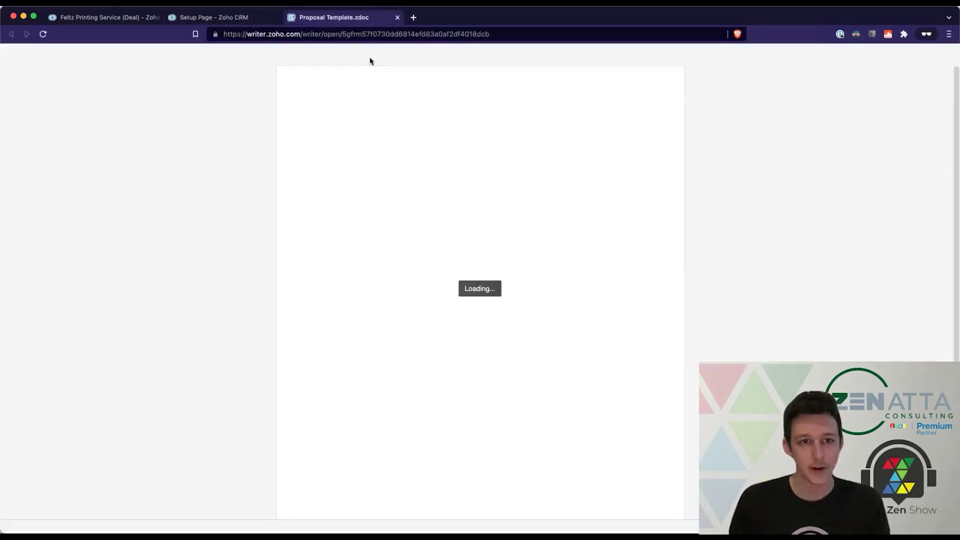
left_click(248, 35)
left_click_drag(247, 34, 301, 36)
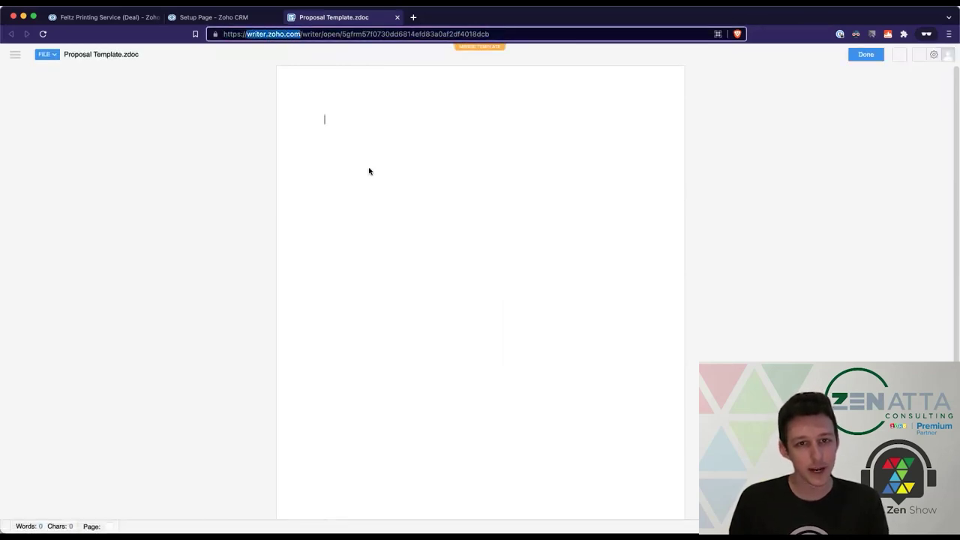
left_click(369, 171)
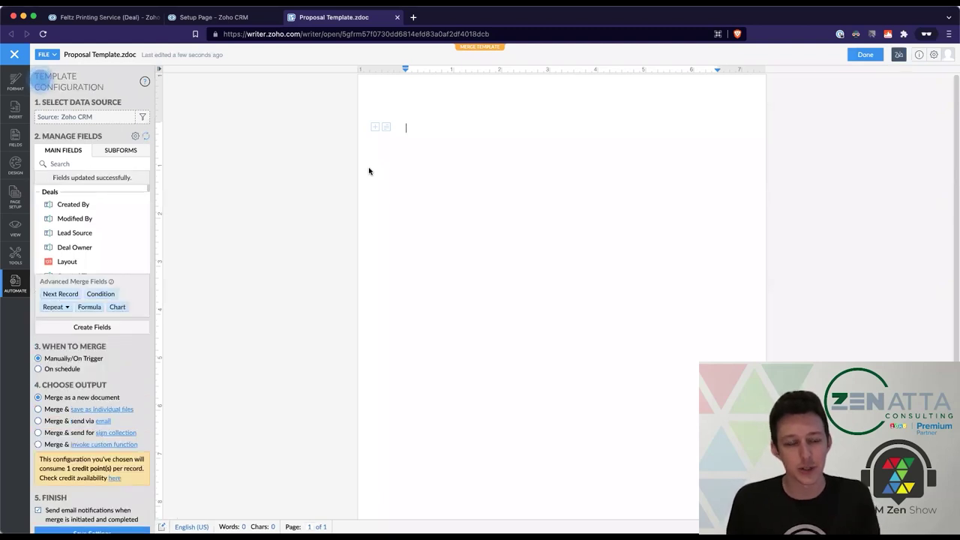
Step: Look through the editor's formatting, insert, fields, design, page setup and tools options, and return to the merge template configuration
left_click(10, 86)
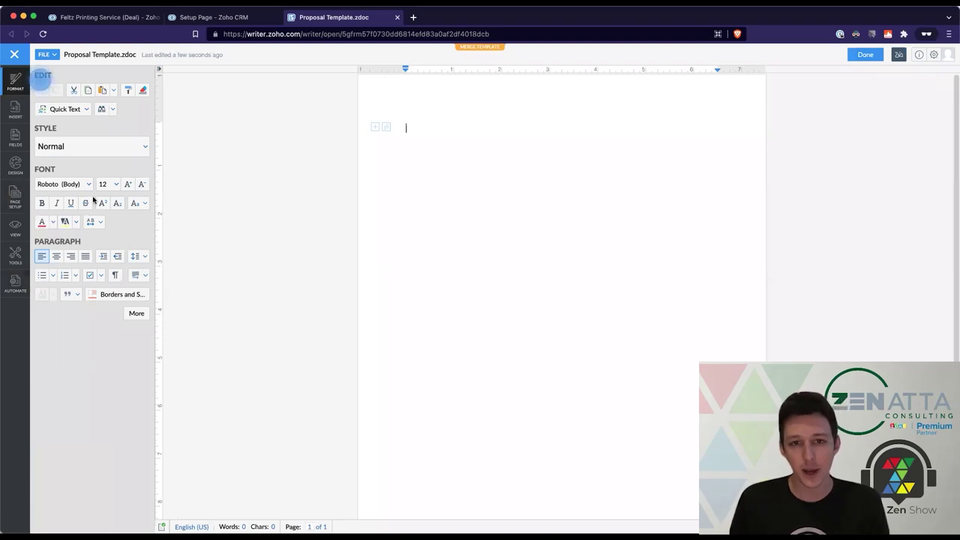
left_click(15, 110)
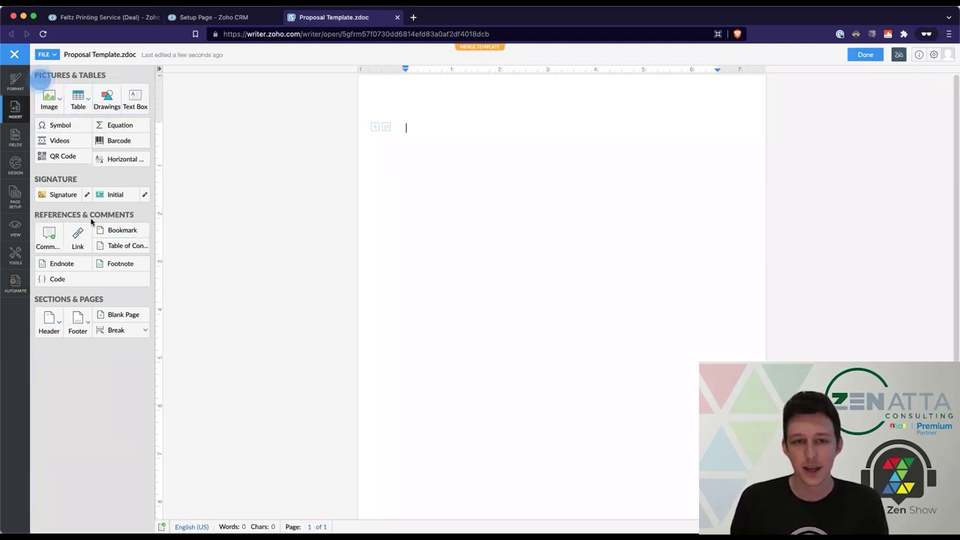
left_click(14, 132)
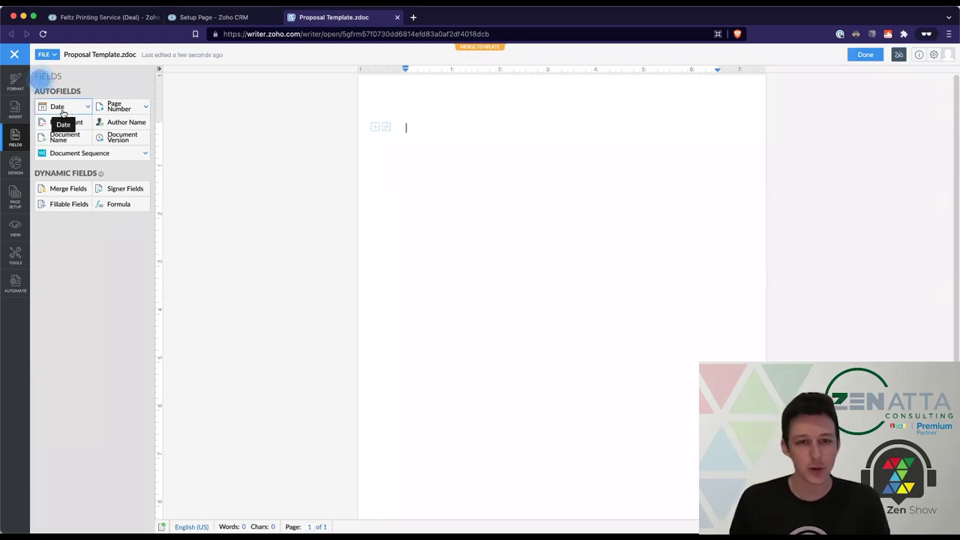
left_click(15, 163)
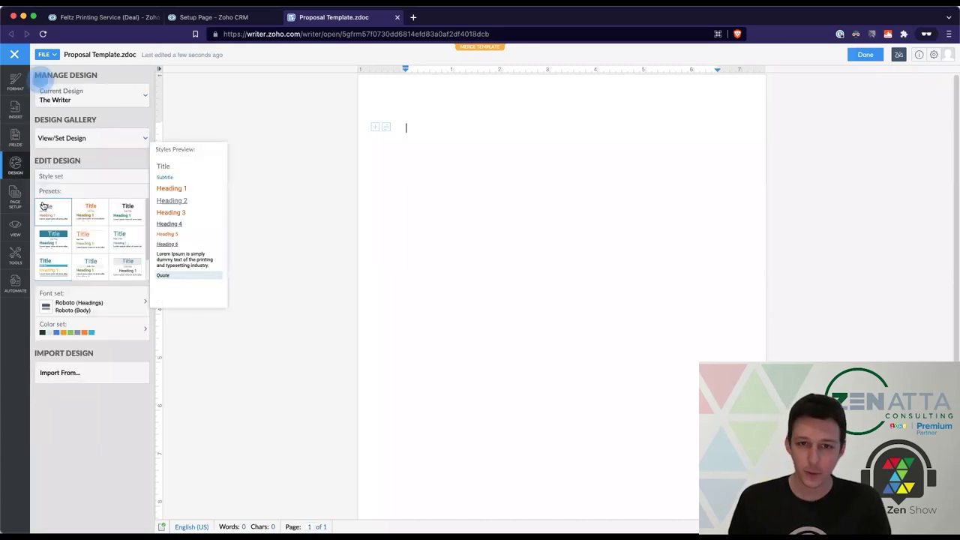
left_click(14, 198)
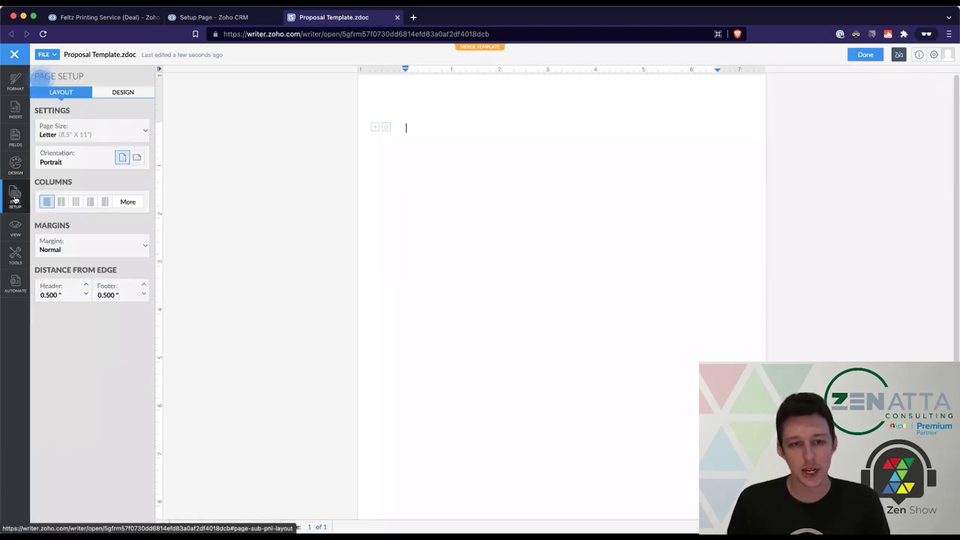
left_click(14, 253)
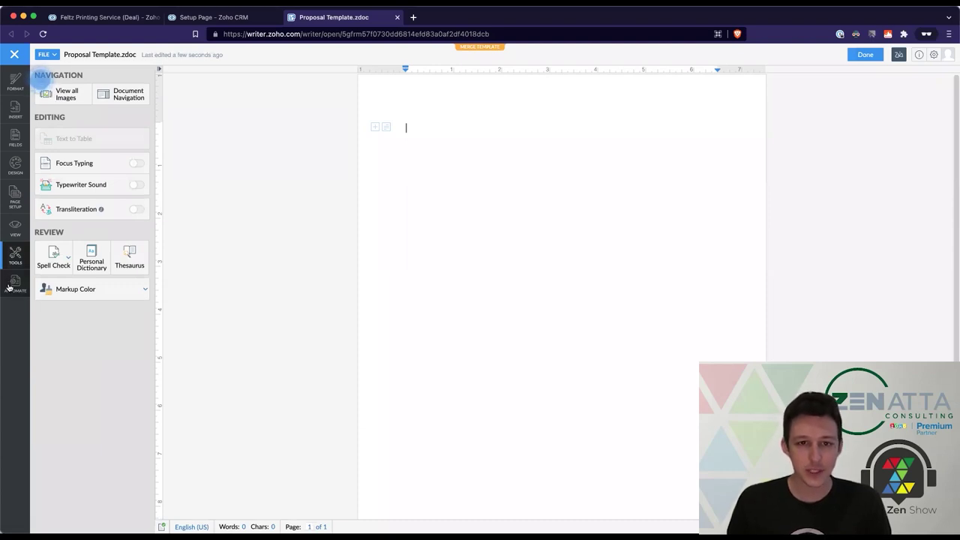
left_click(9, 287)
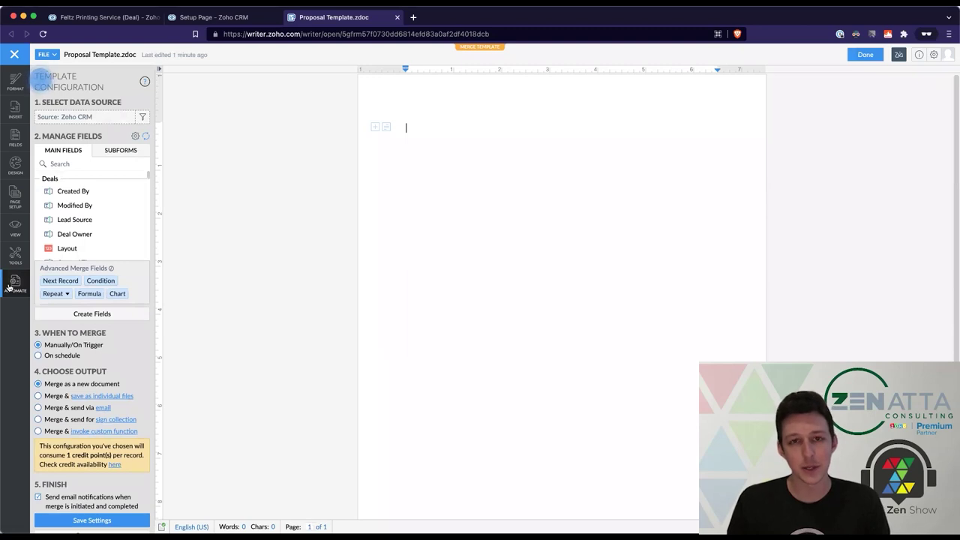
Step: Write the label "Deal Name:" on the first line of the blank document
left_click(418, 128)
type("Deal NAme")
key("BackSpace")
key("BackSpace")
type("ame:")
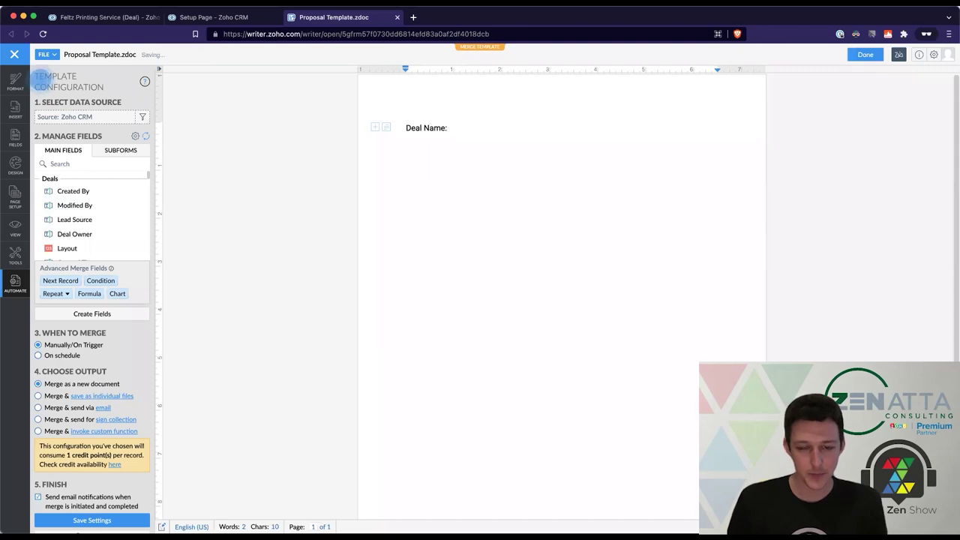
Step: Find the Deals module's Deal Name merge field and insert it after the "Deal Name:" label
scroll(81, 202, "down", 1)
scroll(81, 202, "down", 2)
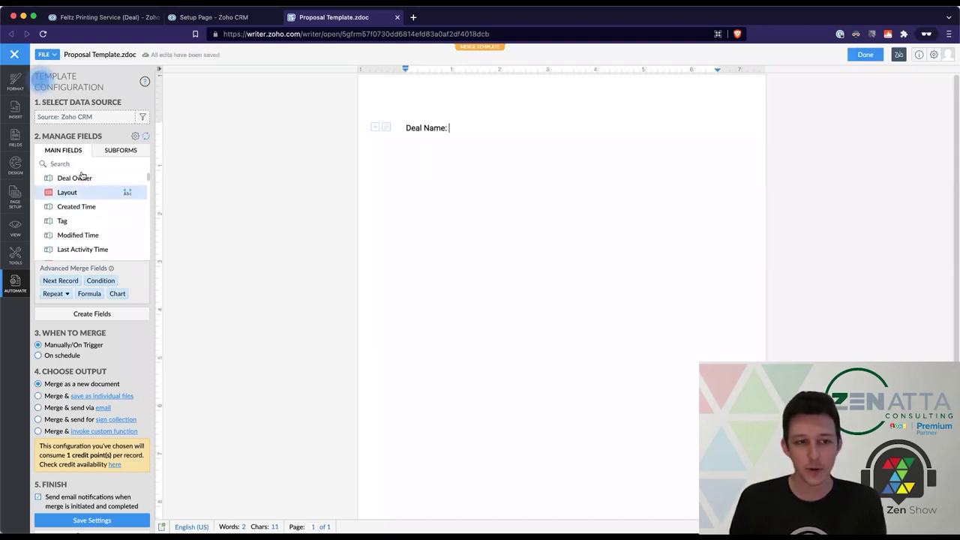
scroll(82, 172, "up", 4)
left_click(82, 167)
type("d")
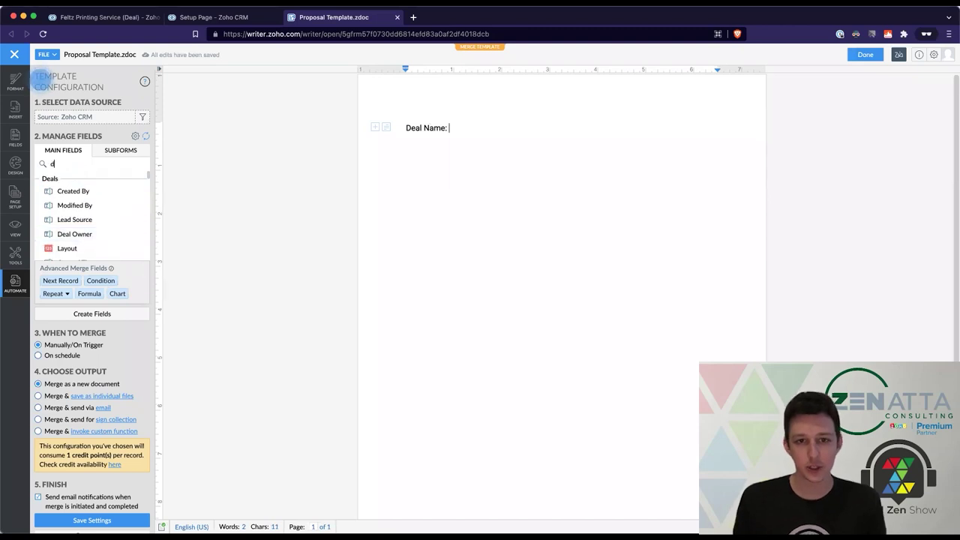
type("eal name")
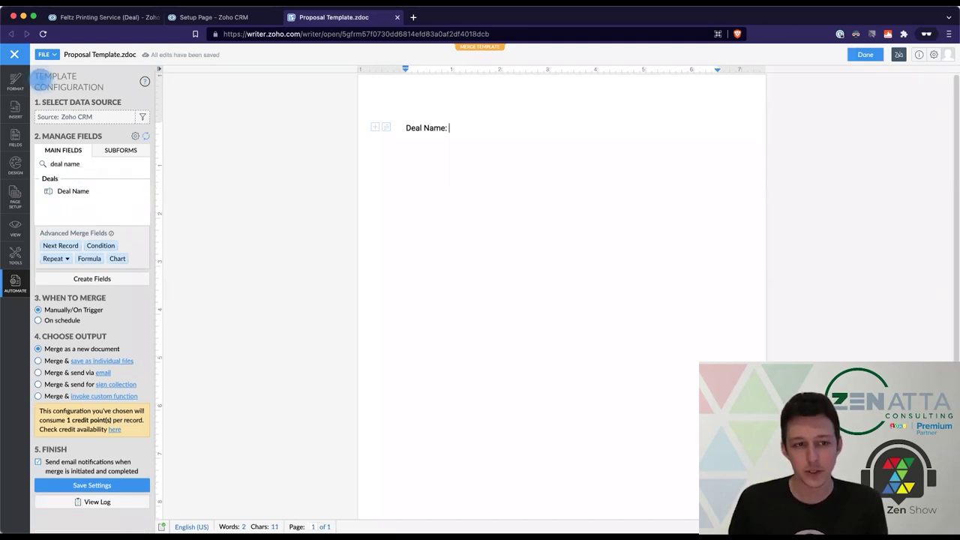
left_click(83, 190)
left_click(447, 129)
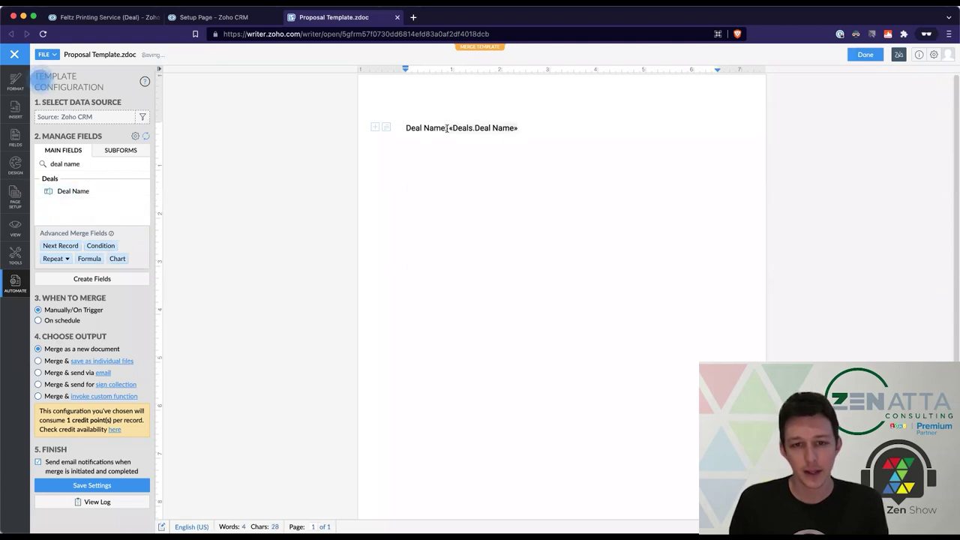
left_click_drag(485, 128, 518, 131)
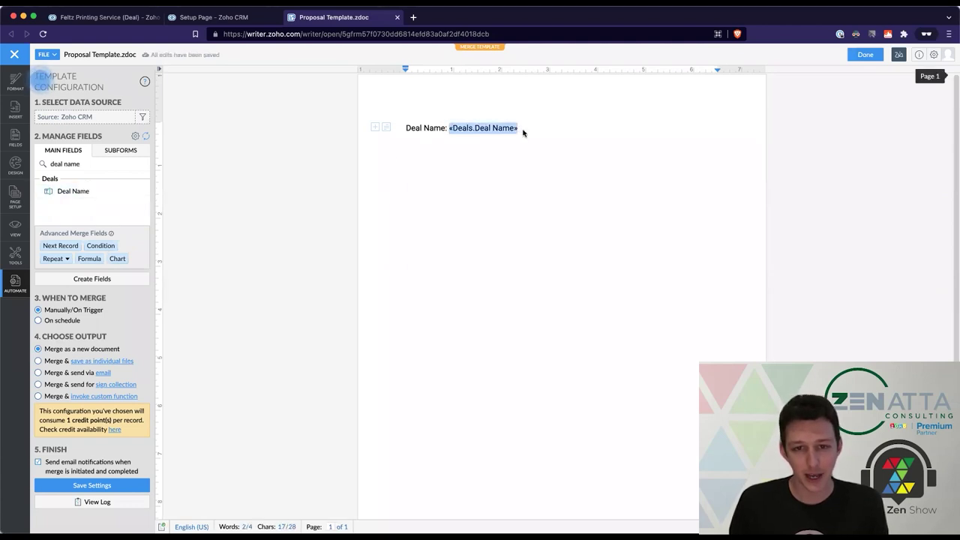
left_click(523, 133)
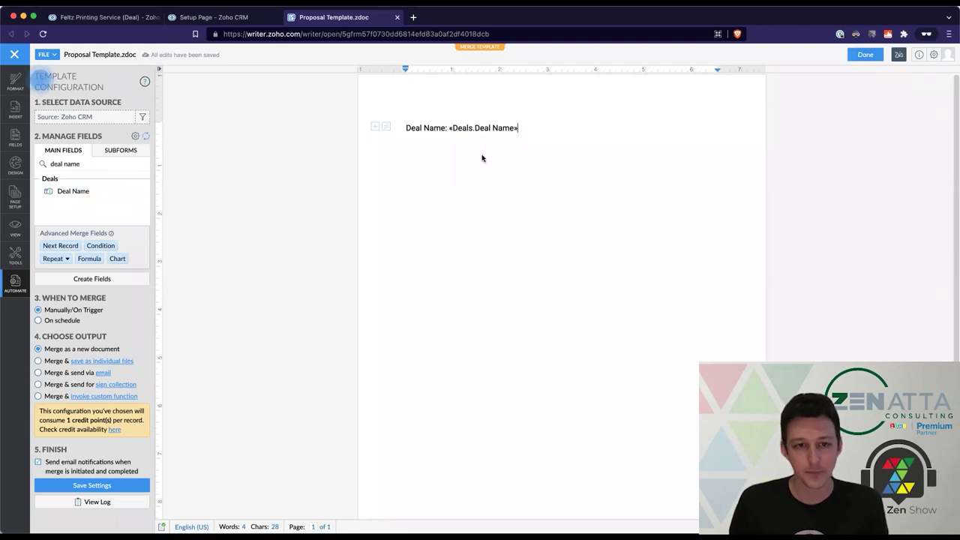
Step: Add an "Account Name:" label on a new line below the deal name and search the merge fields for "acc"
key("Return")
type("Account Name:")
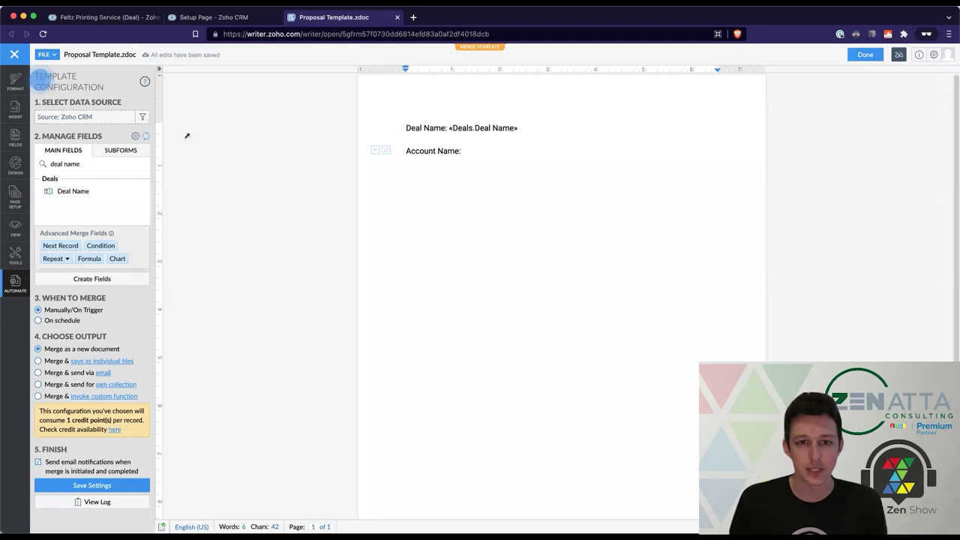
key("alt+shift+Left")
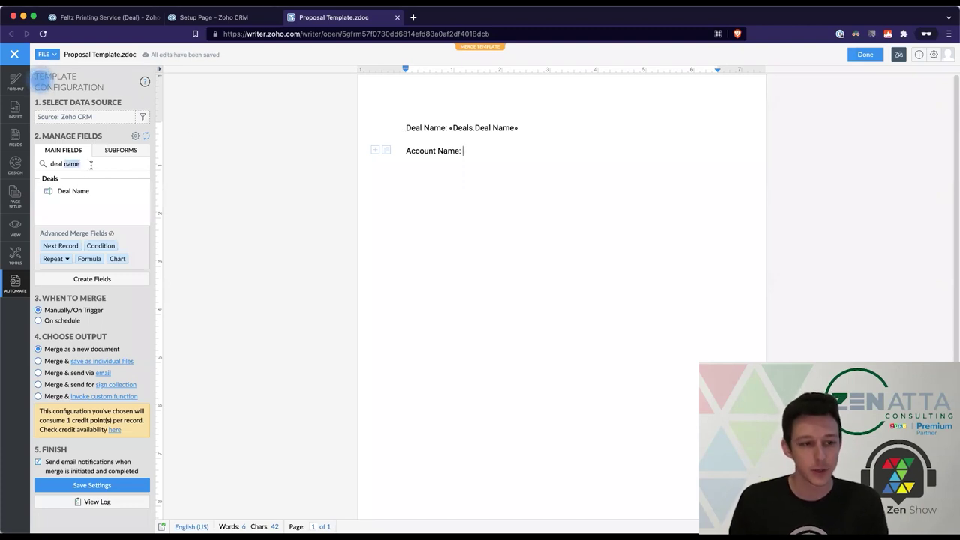
key("BackSpace")
key("alt+BackSpace")
type("acc")
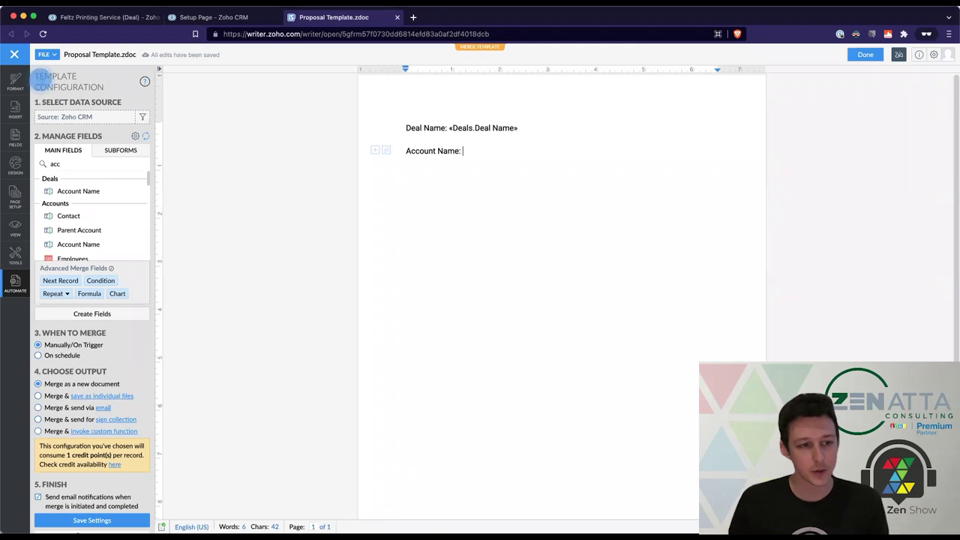
scroll(90, 191, "down", 3)
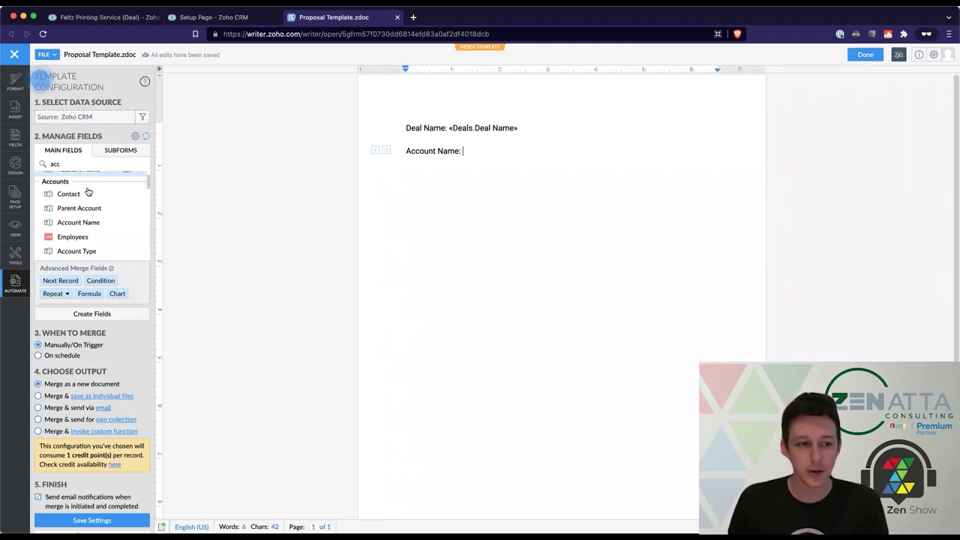
scroll(89, 191, "up", 2)
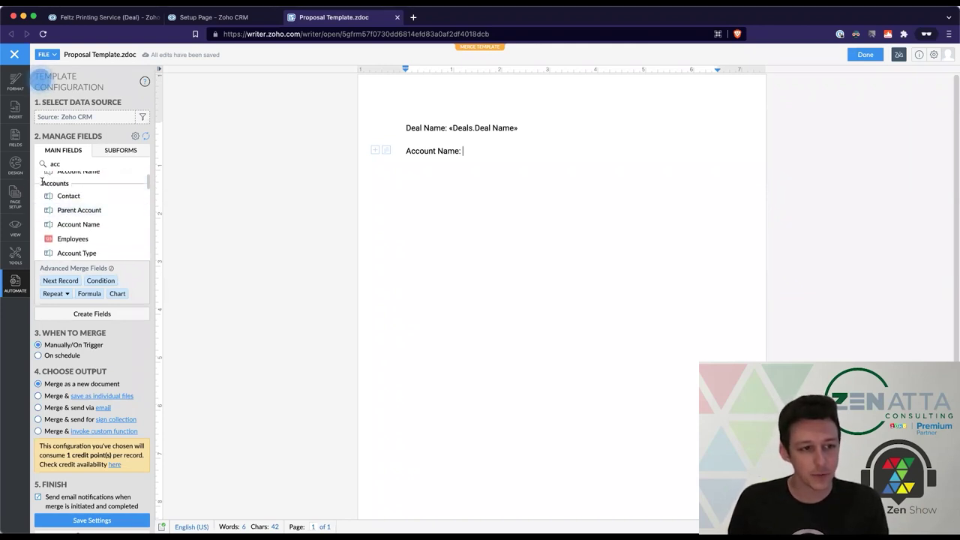
Step: Open the account linked to the Feltz Printing Service deal in the CRM and examine its account information fields
left_click(112, 21)
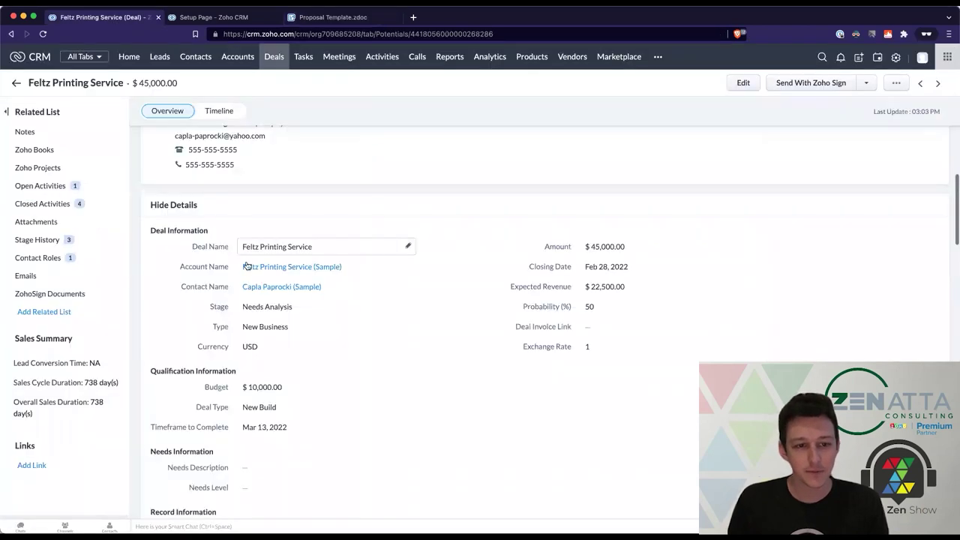
mouse_move(255, 272)
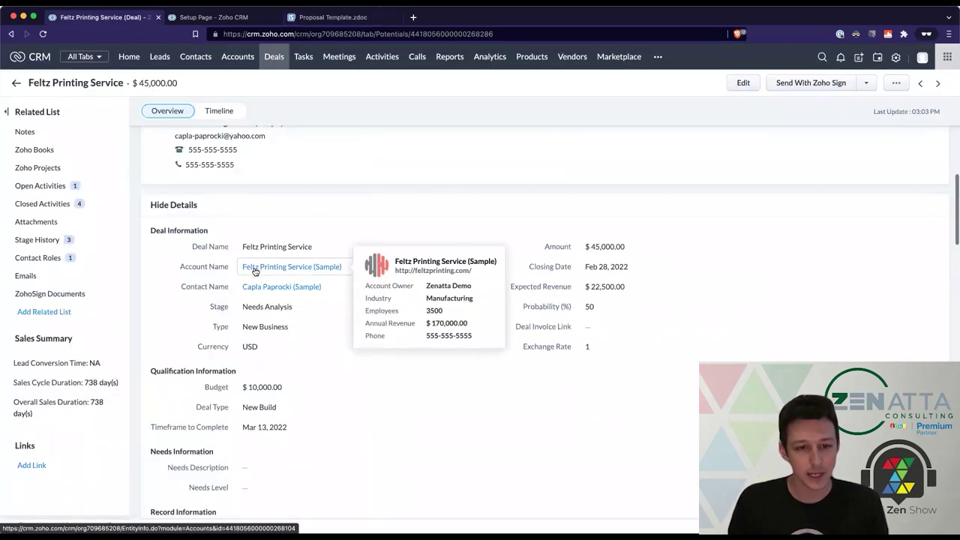
left_click(256, 268)
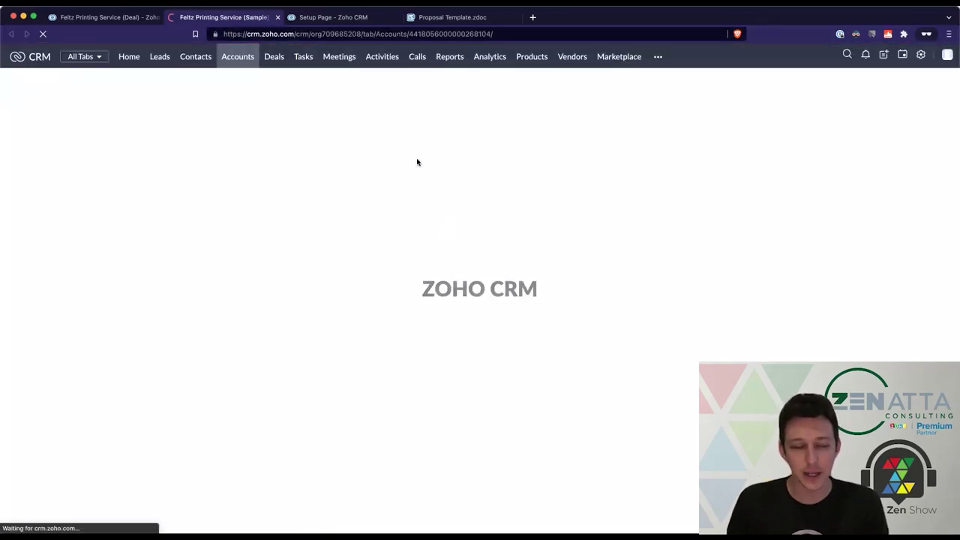
scroll(416, 161, "down", 4)
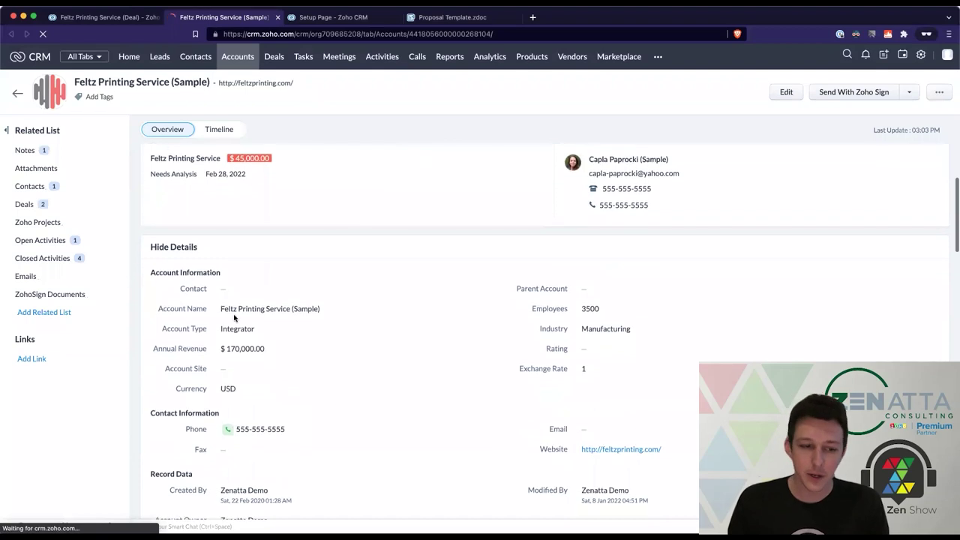
triple_click(203, 330)
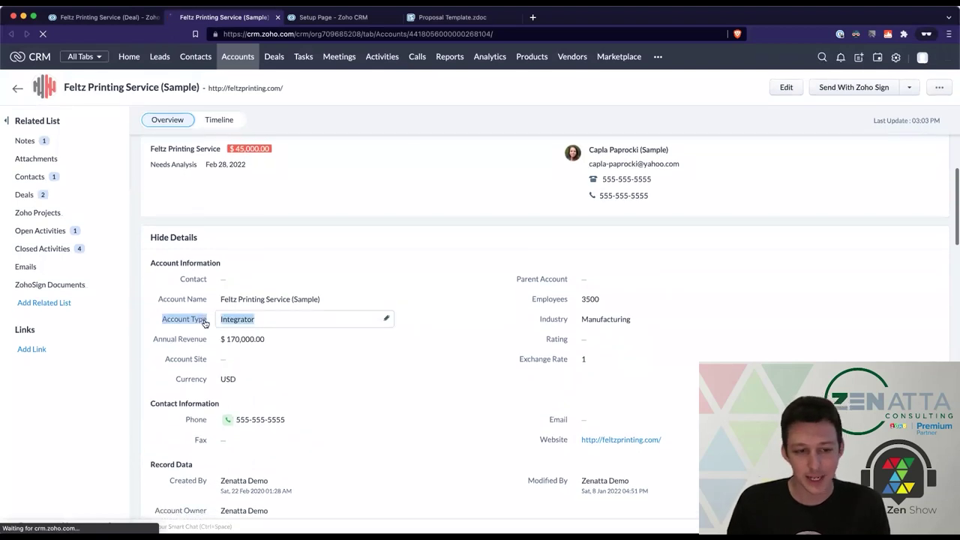
left_click(144, 340)
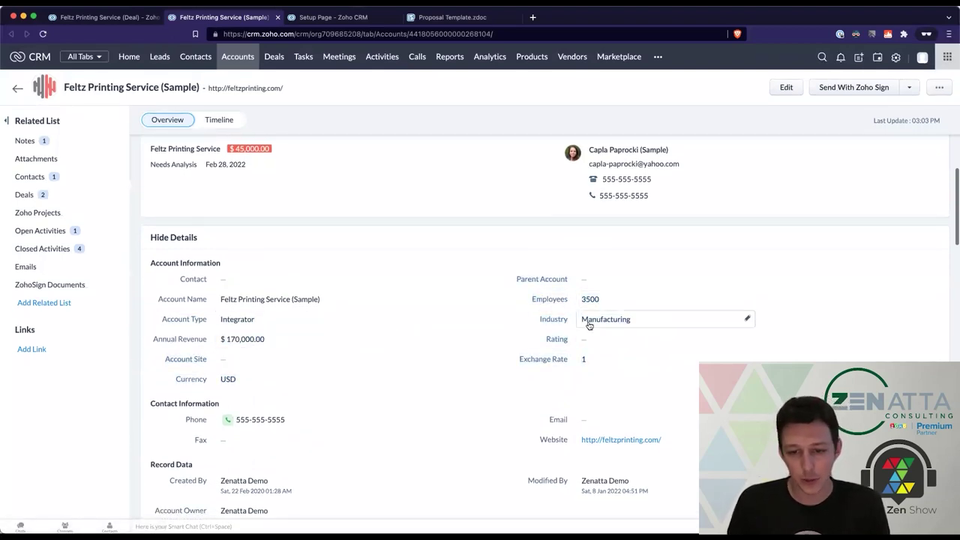
Step: Back in the Writer template, insert the Accounts Account Name merge field and add an "Industry:" line with the Accounts Industry field
left_click(469, 24)
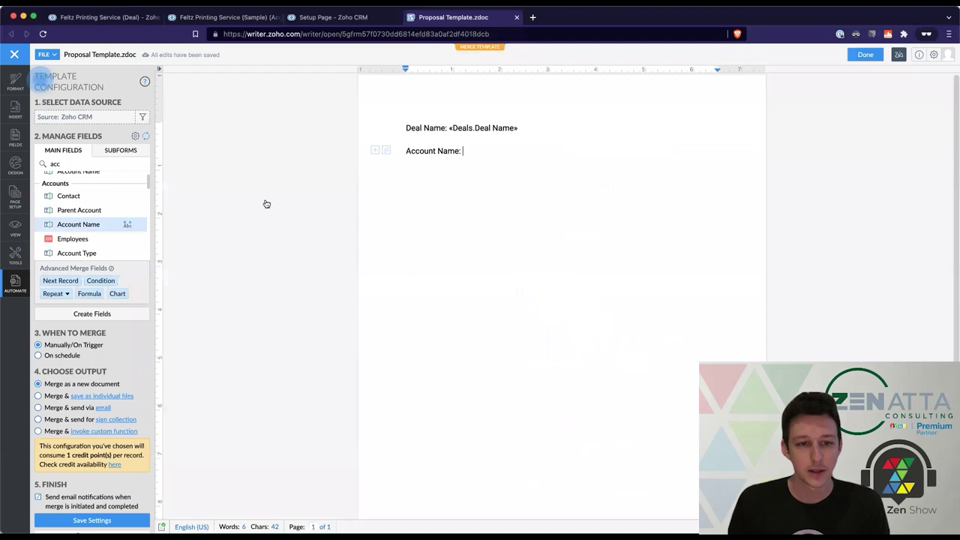
key("Return")
type("Industry:")
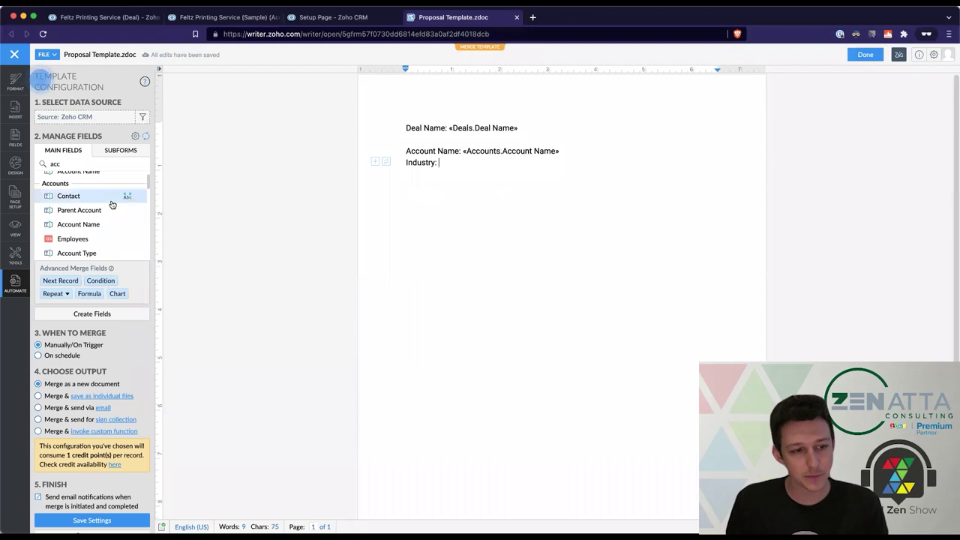
type("#")
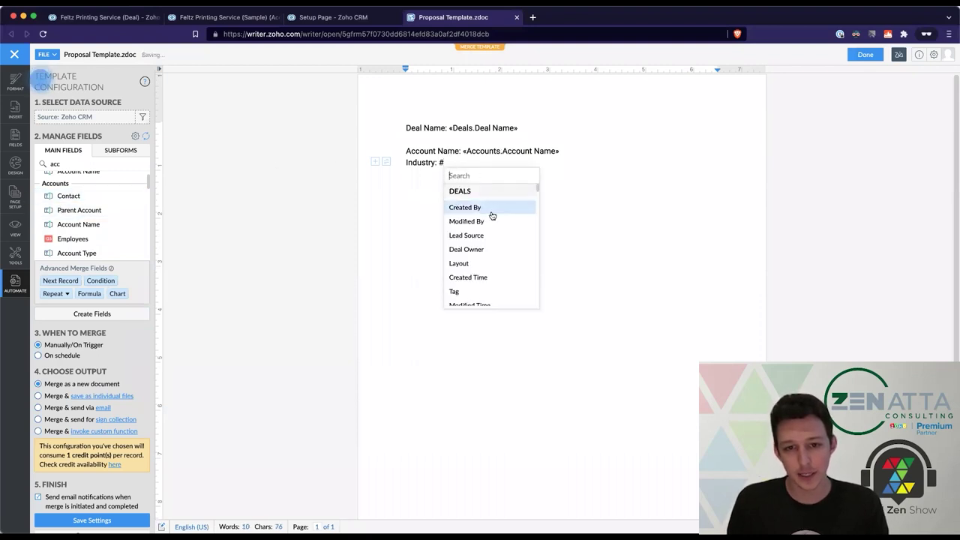
type("industry")
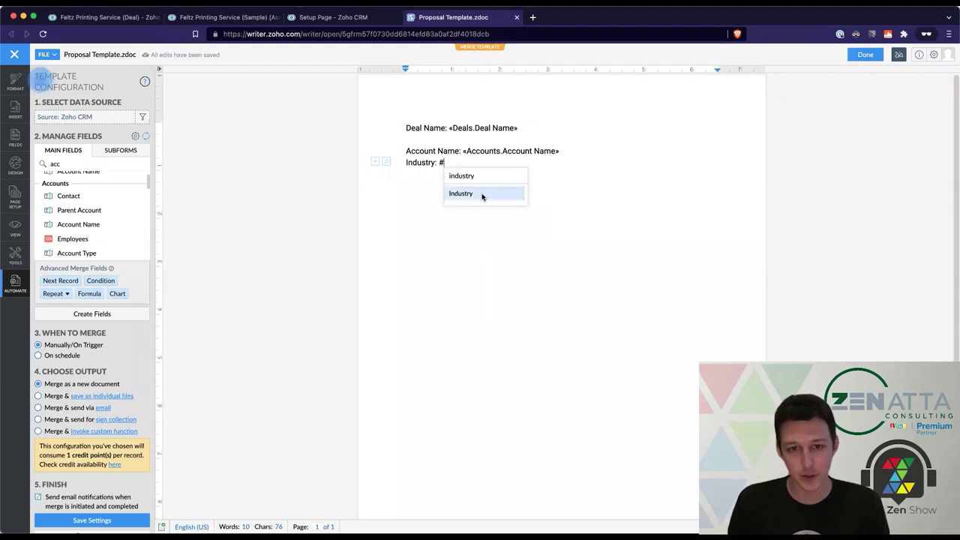
left_click(483, 194)
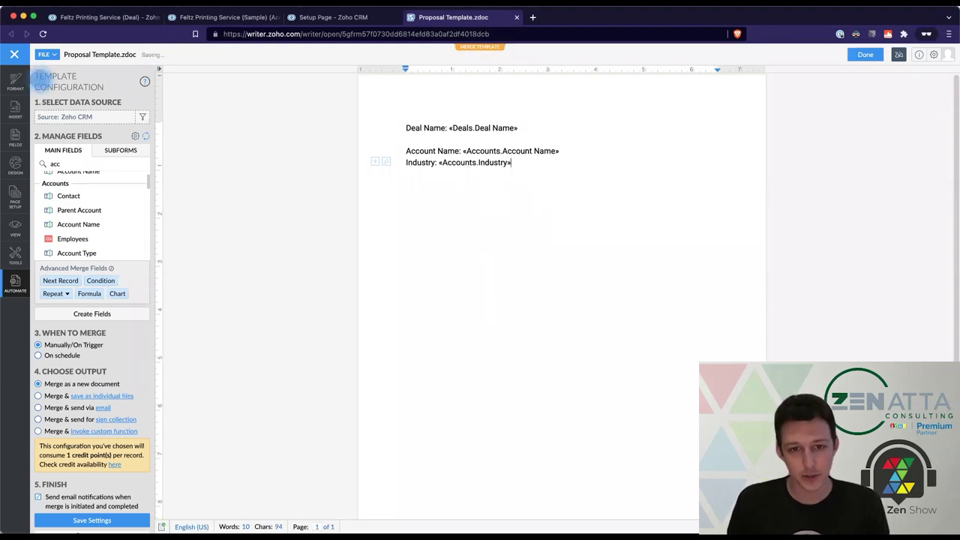
Step: Add a "Contact Name:" label below the Industry line, leaving a blank line between, and insert the Contacts First Name merge field after it
key("Return")
key("Return")
type("Contact")
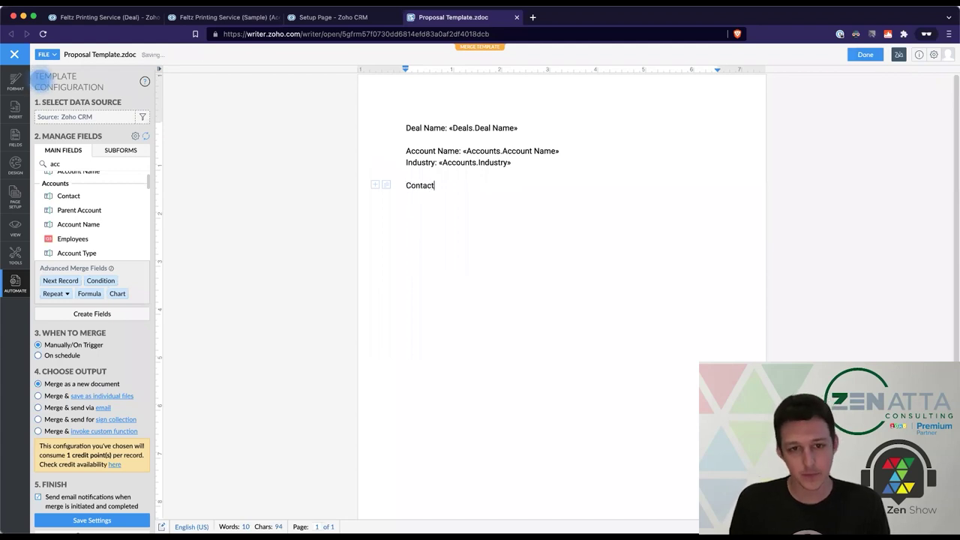
type(" Name:")
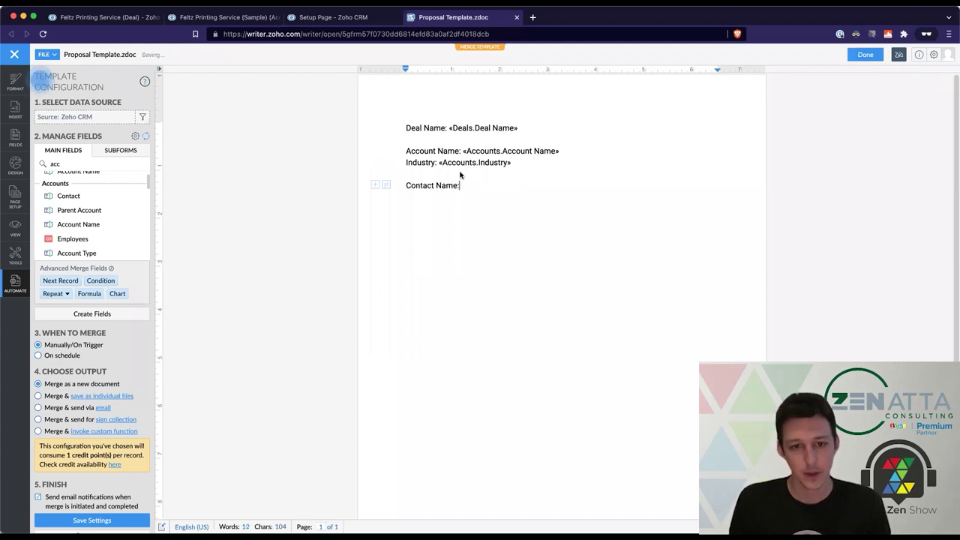
double_click(93, 163)
type("fi")
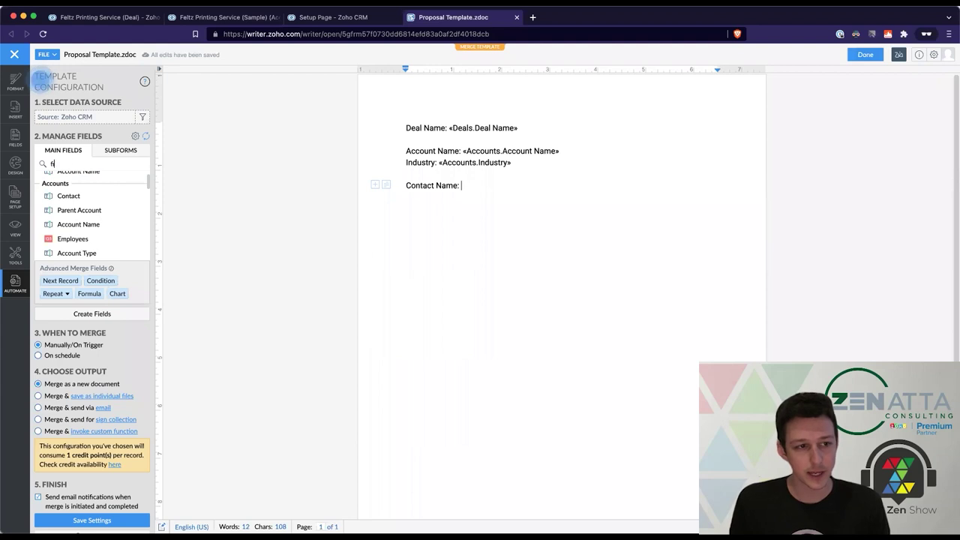
type("rst")
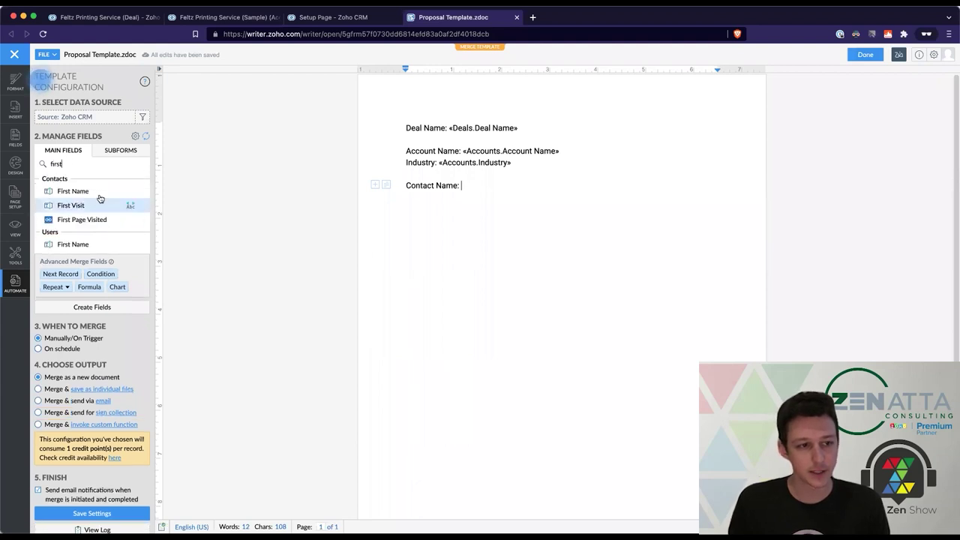
key("Return")
Step: Find the Contacts Last Name merge field and insert it after the contact's first name field
double_click(84, 162)
type("last")
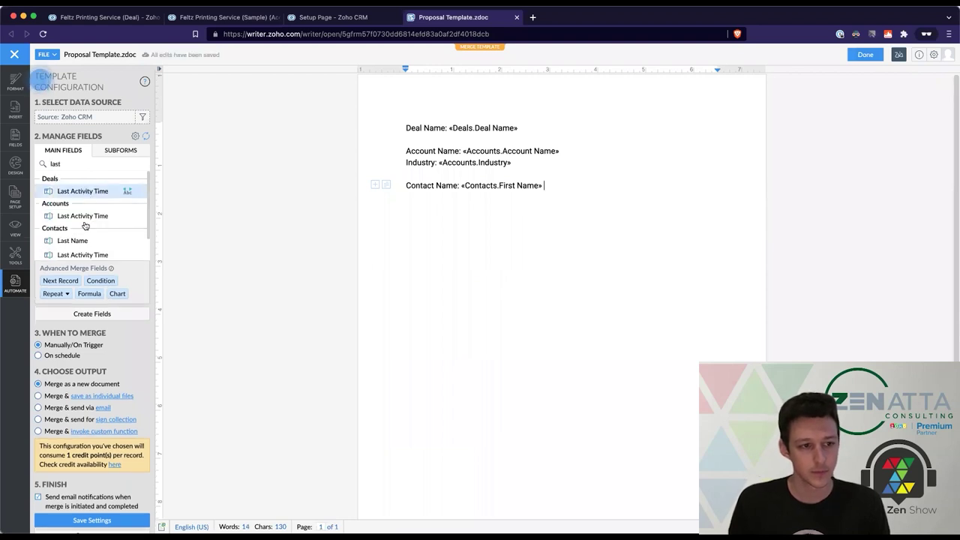
key("Return")
Step: Add an "Email:" label on the line below the contact name and insert the Contacts Email merge field after it
key("Return")
type("Email:")
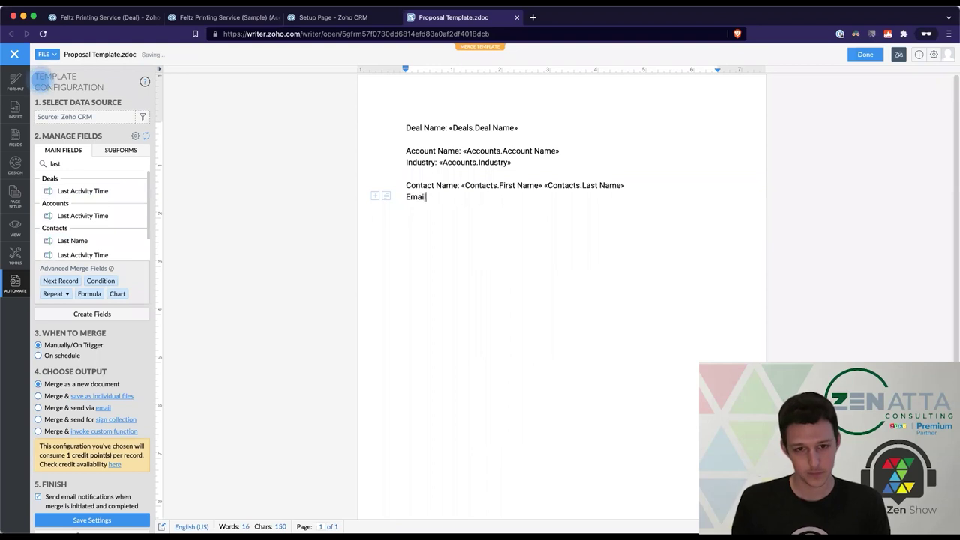
double_click(103, 171)
type("email")
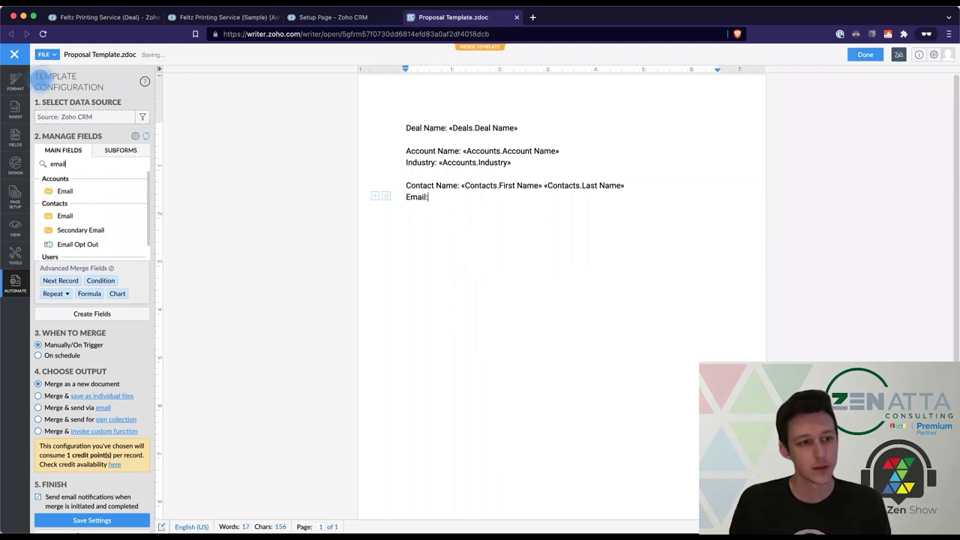
left_click(139, 210)
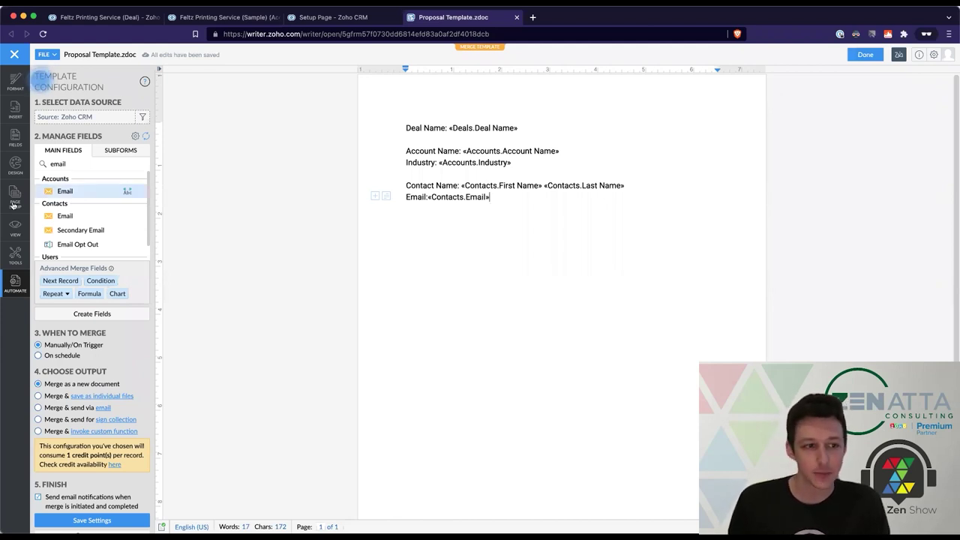
left_click(14, 109)
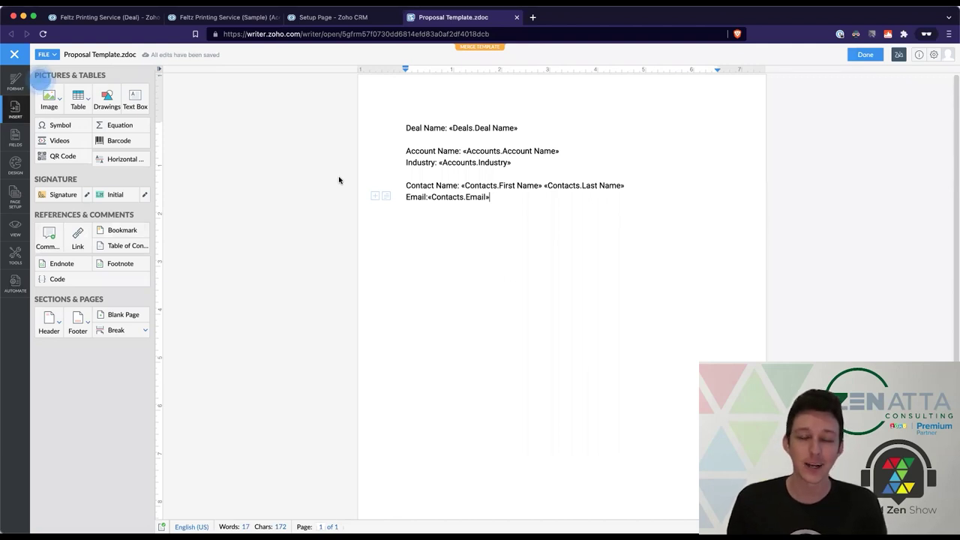
left_click(15, 256)
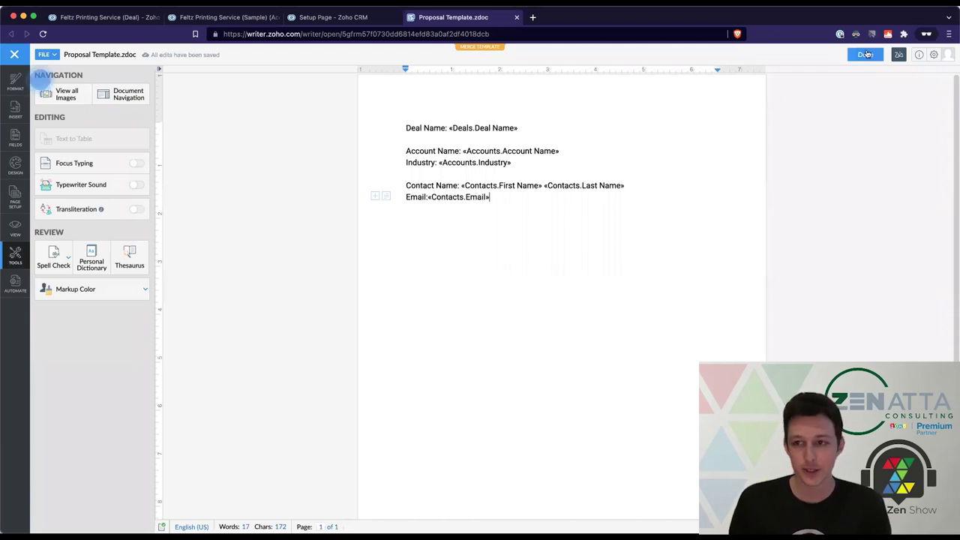
left_click(15, 138)
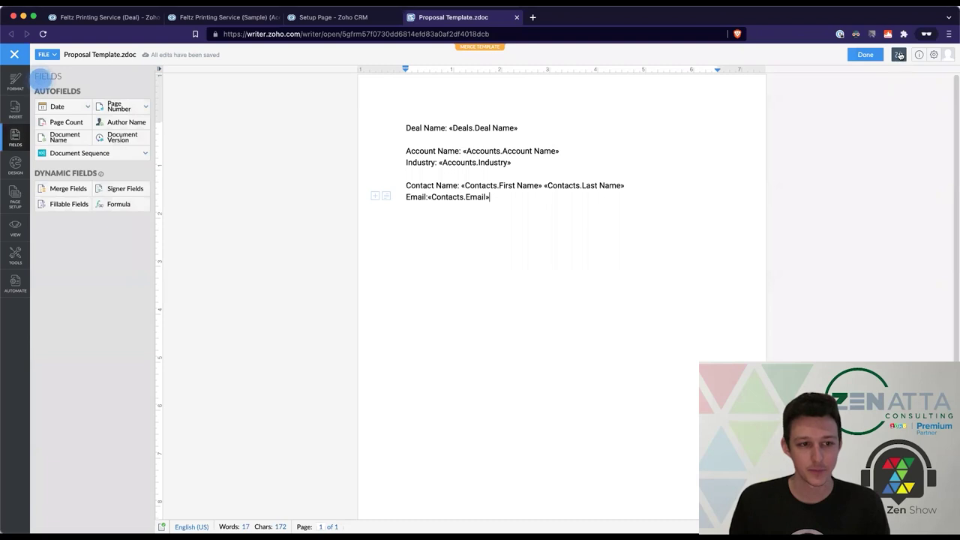
Step: Finish and close the updated merge template, and open the Feltz Printing Service deal in Zoho CRM from its account record
left_click(872, 57)
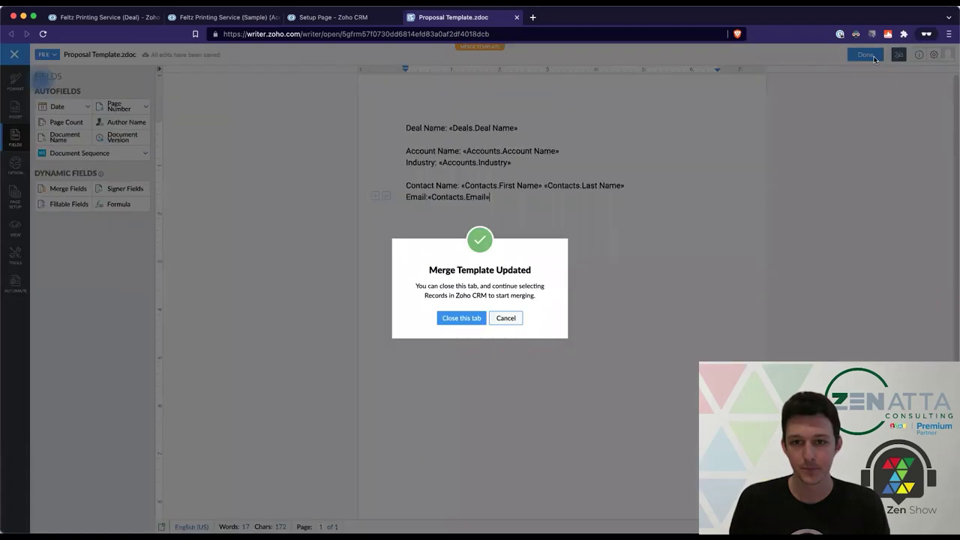
left_click(472, 318)
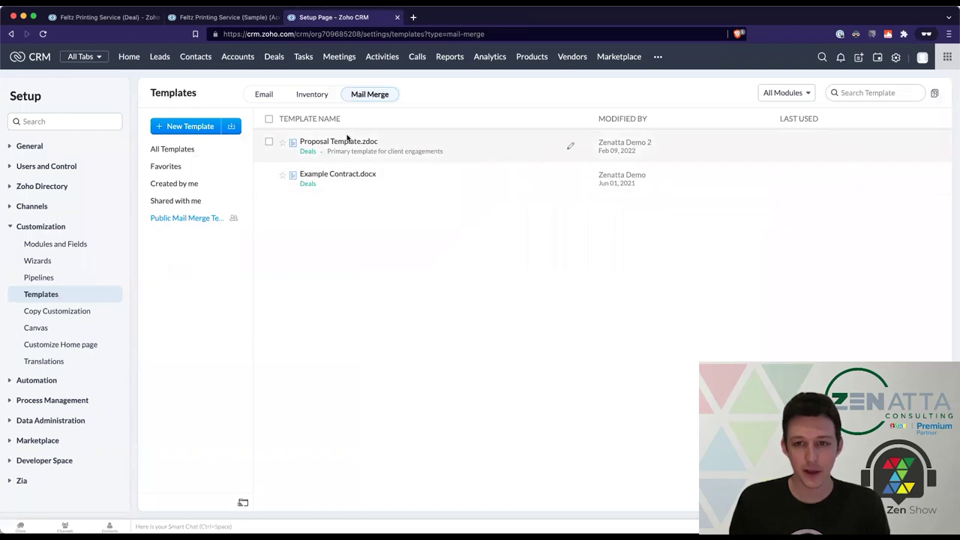
left_click(215, 18)
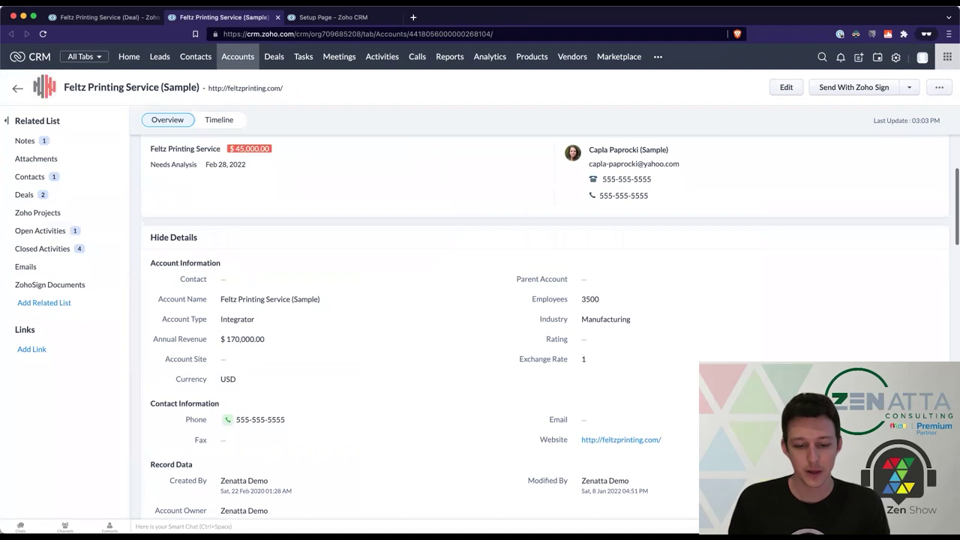
scroll(300, 165, "up", 1)
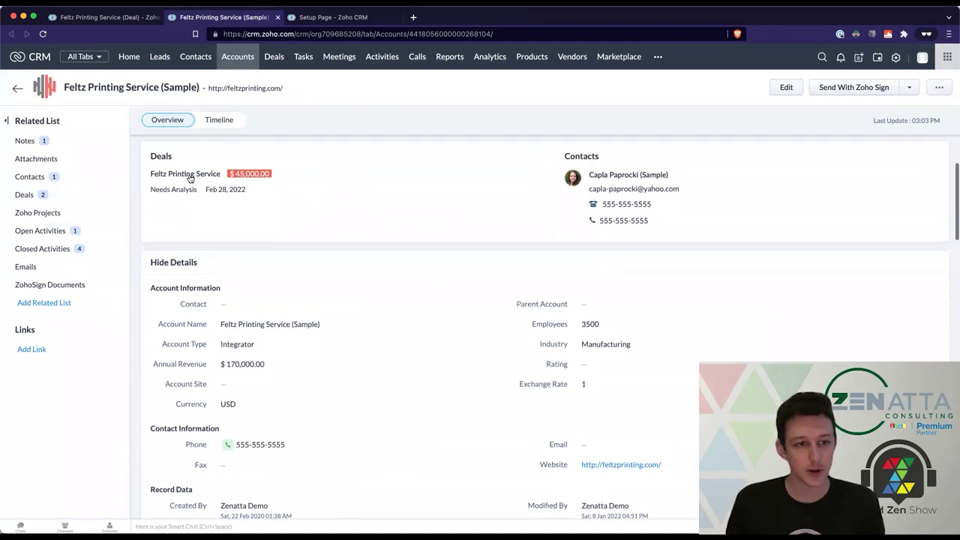
left_click(187, 174)
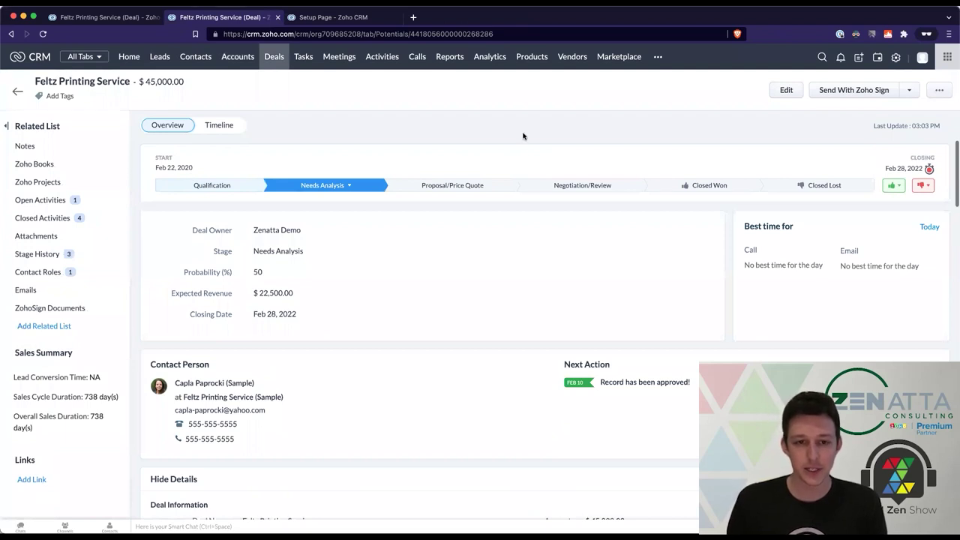
Step: Start a mail merge for the Feltz Printing Service deal using Proposal Template.zdoc
left_click(940, 92)
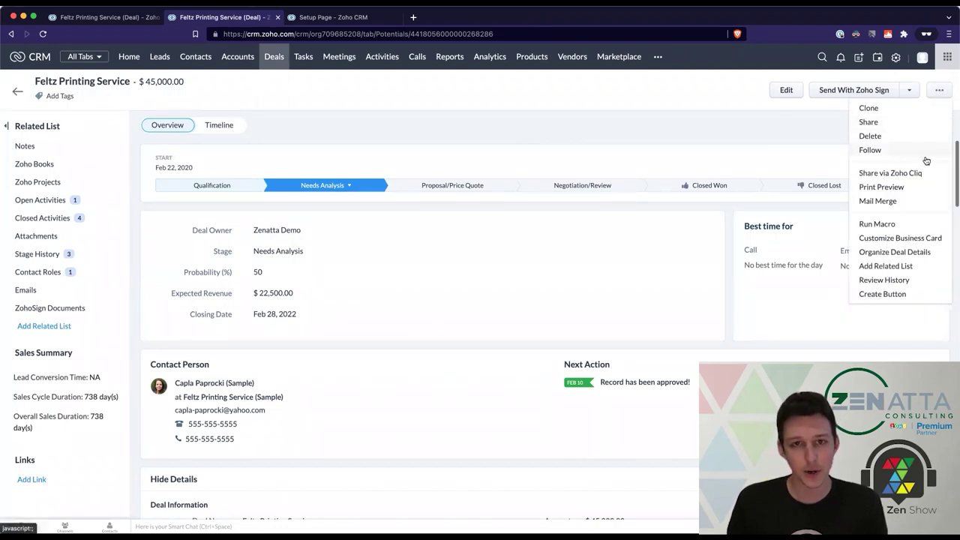
left_click(878, 201)
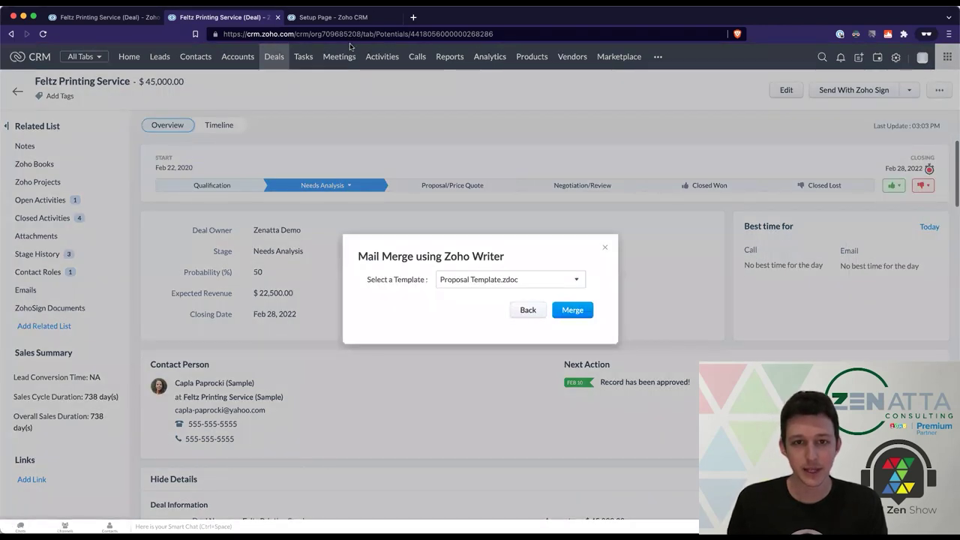
left_click(542, 282)
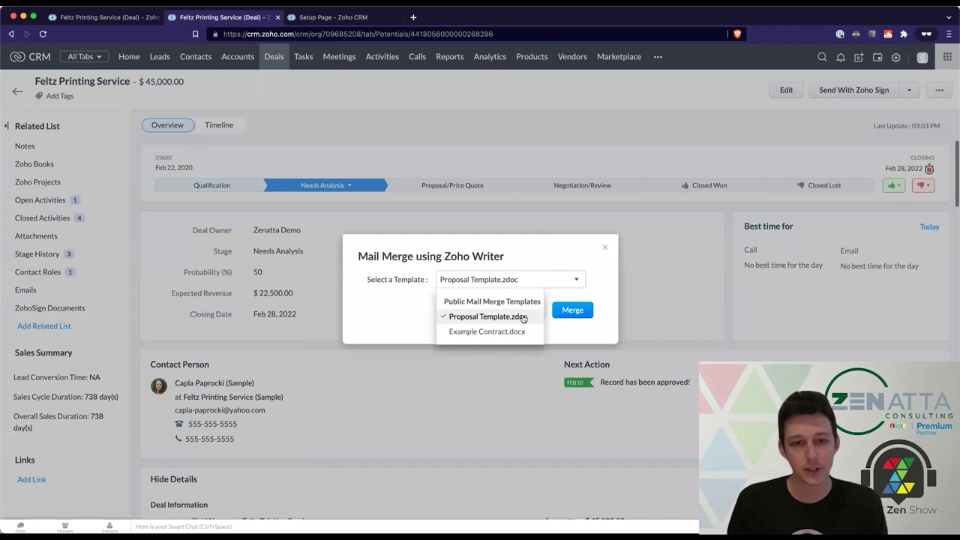
left_click(522, 318)
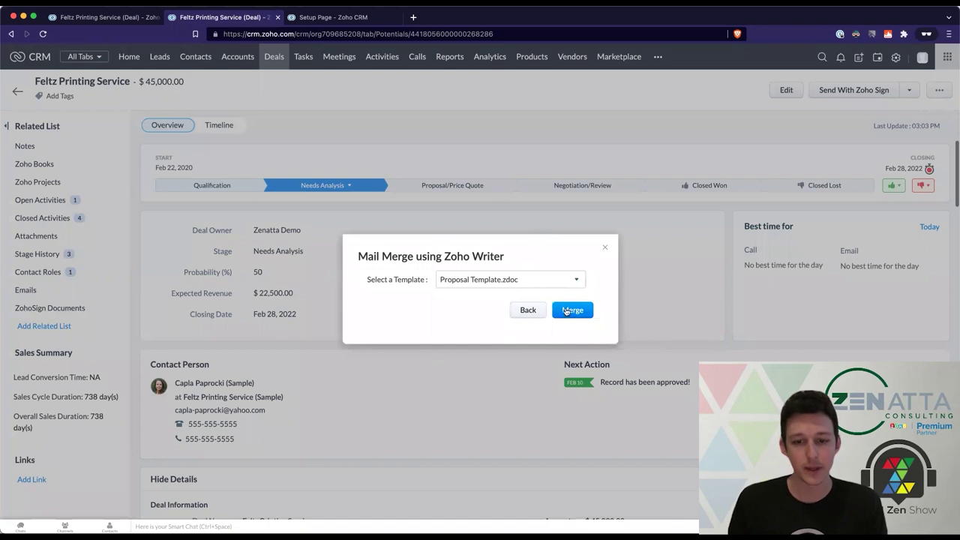
left_click(570, 310)
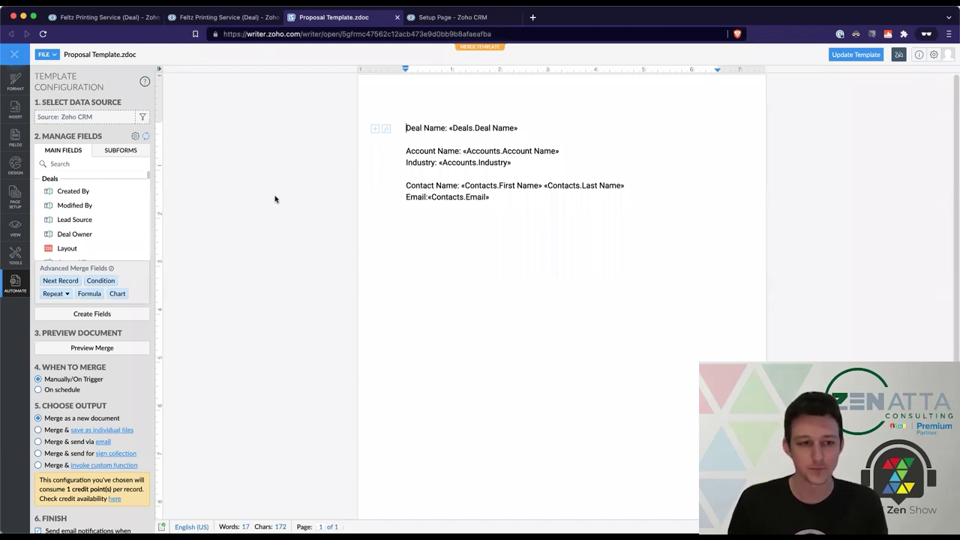
Step: Add the text "Any edits we need to make" below the Email line of the document, leaving a blank line between
scroll(134, 385, "down", 2)
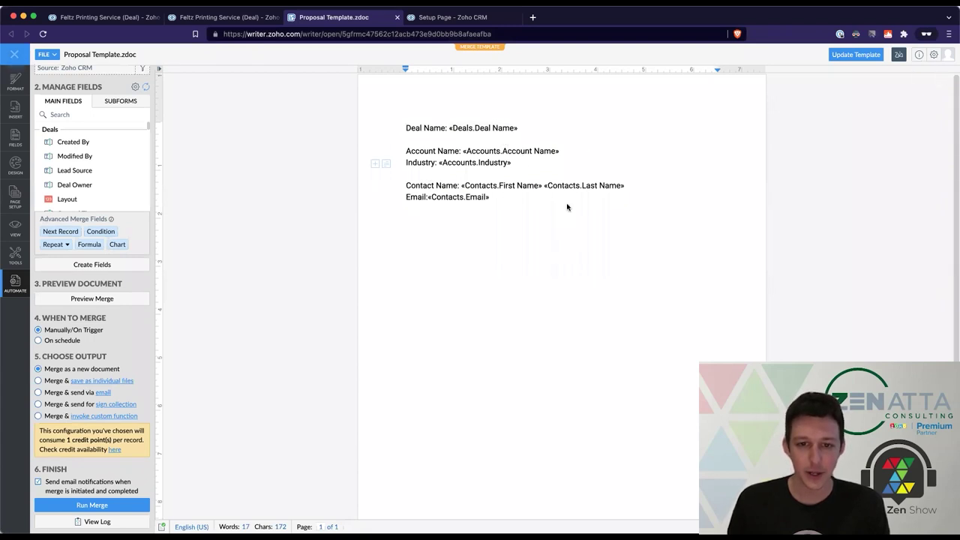
scroll(567, 207, "down", 3)
scroll(567, 207, "up", 3)
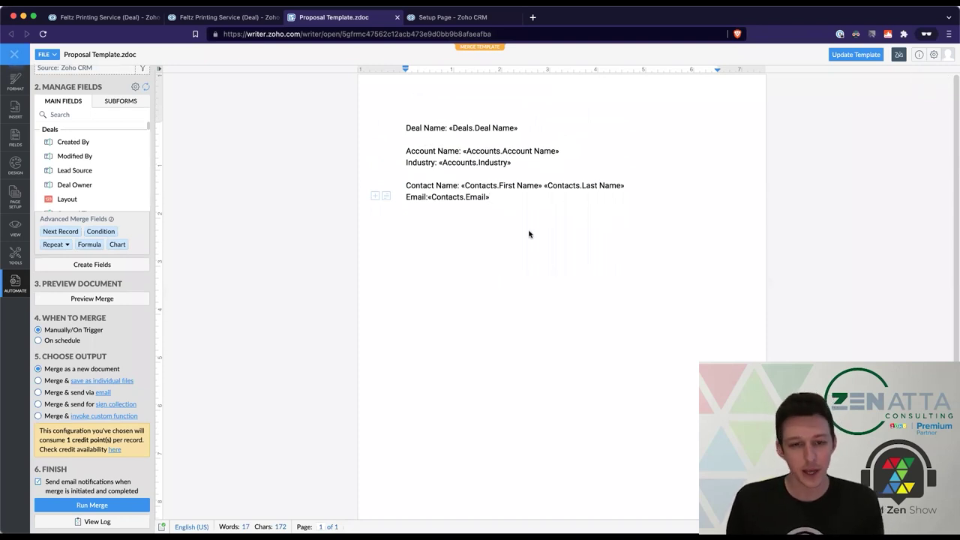
key("Return")
key("Return")
type("Any edits we need")
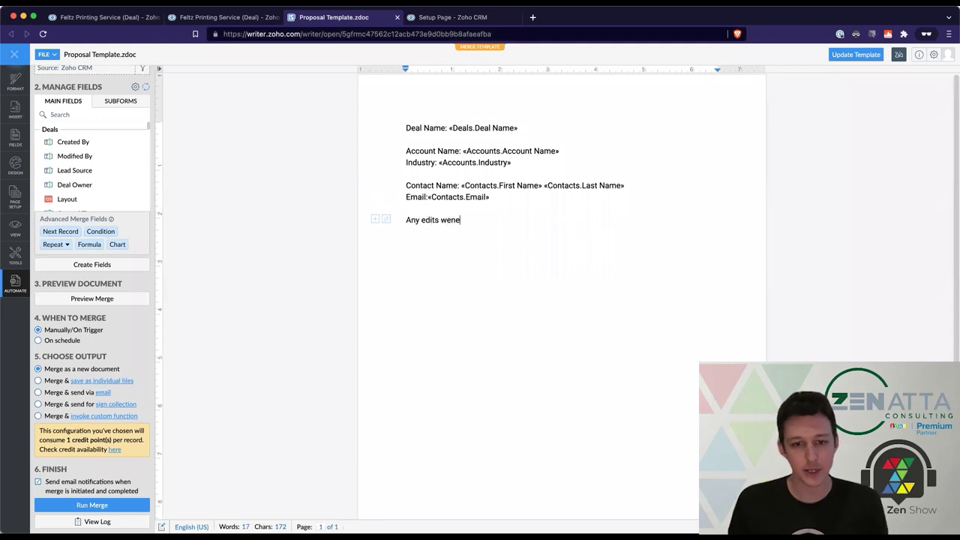
type(" to make")
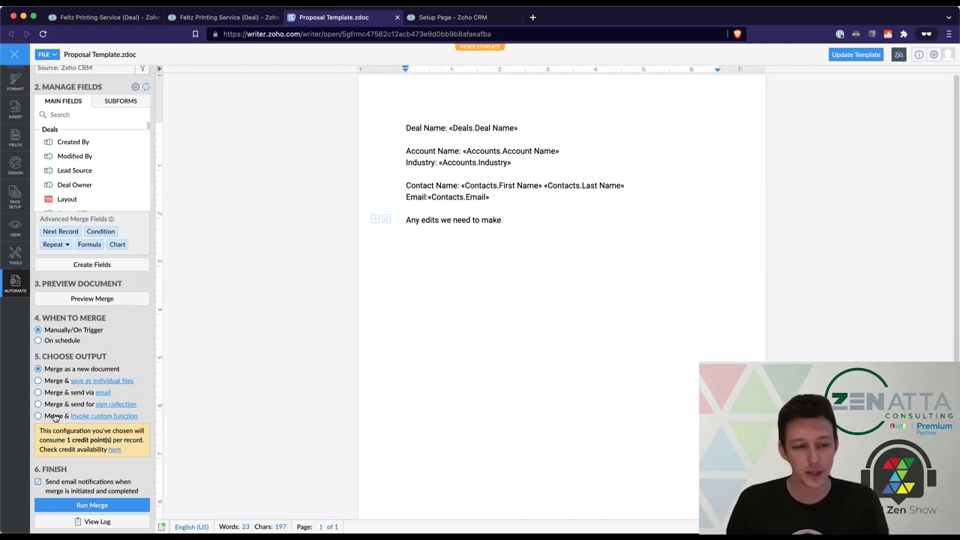
Step: Turn off the email notifications for merge start and completion, and run the merge
left_click(51, 485)
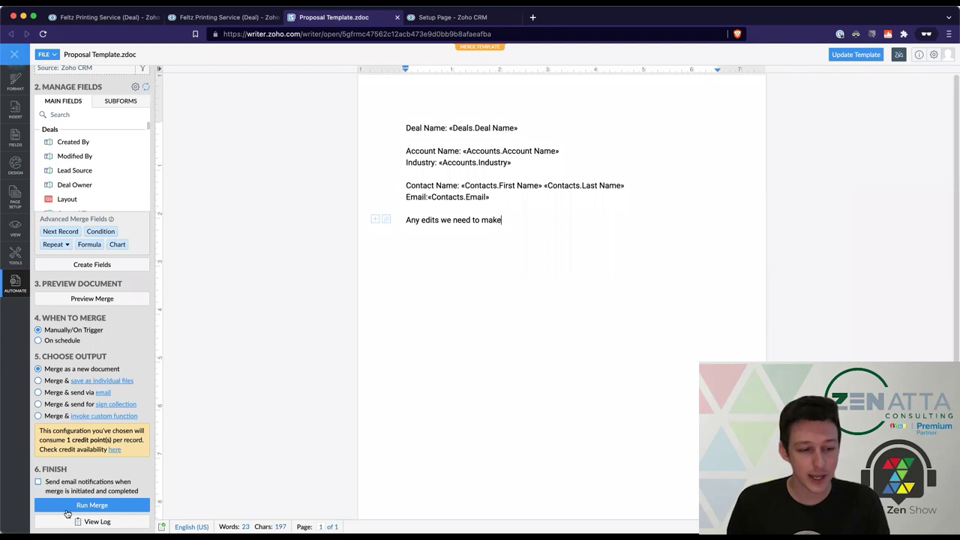
left_click(69, 506)
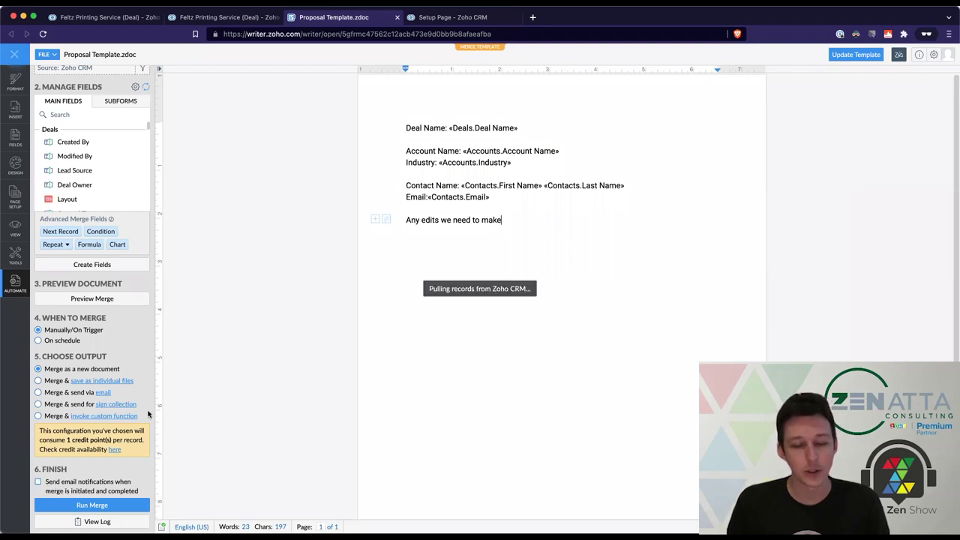